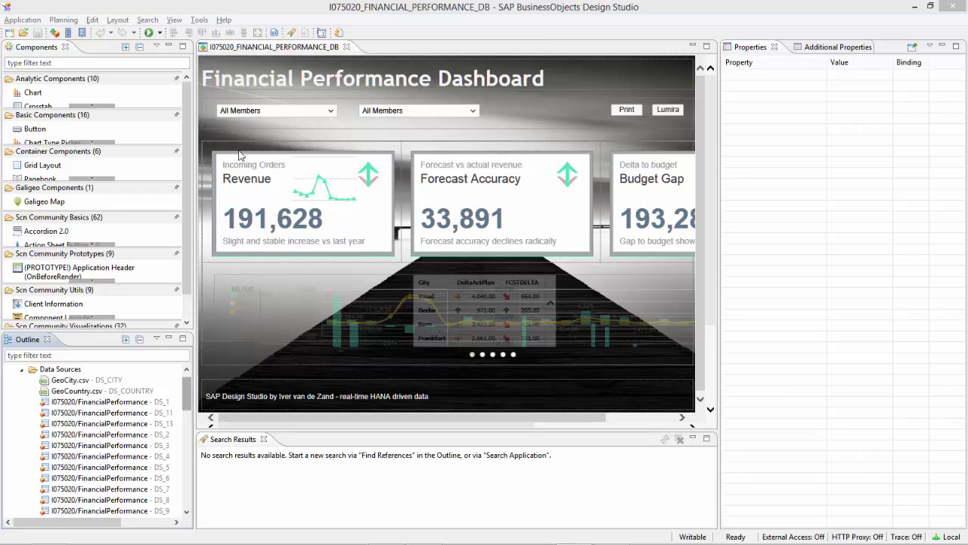
# Run the dashboard in the browser and try both filter lists, leaving the country on All Members.
pyautogui.click(149, 36)
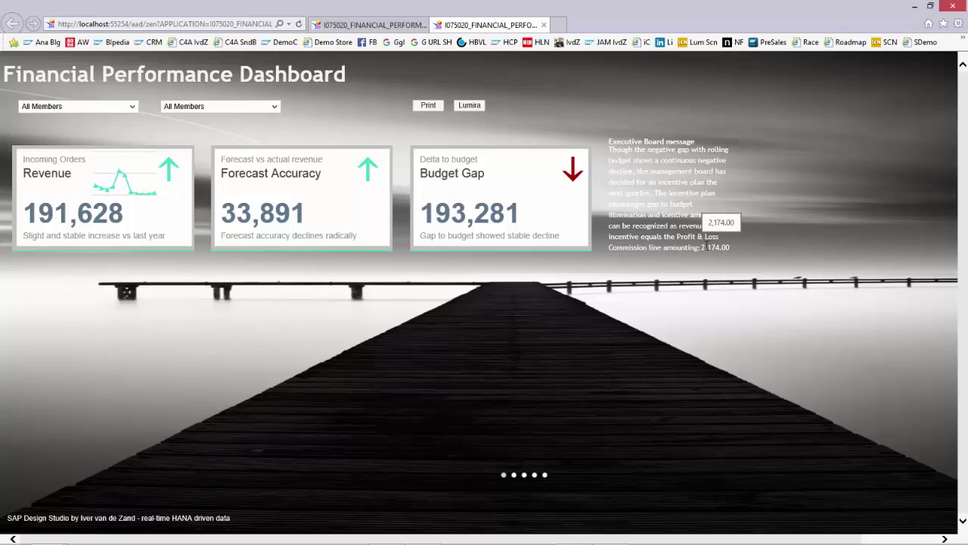
pyautogui.click(274, 107)
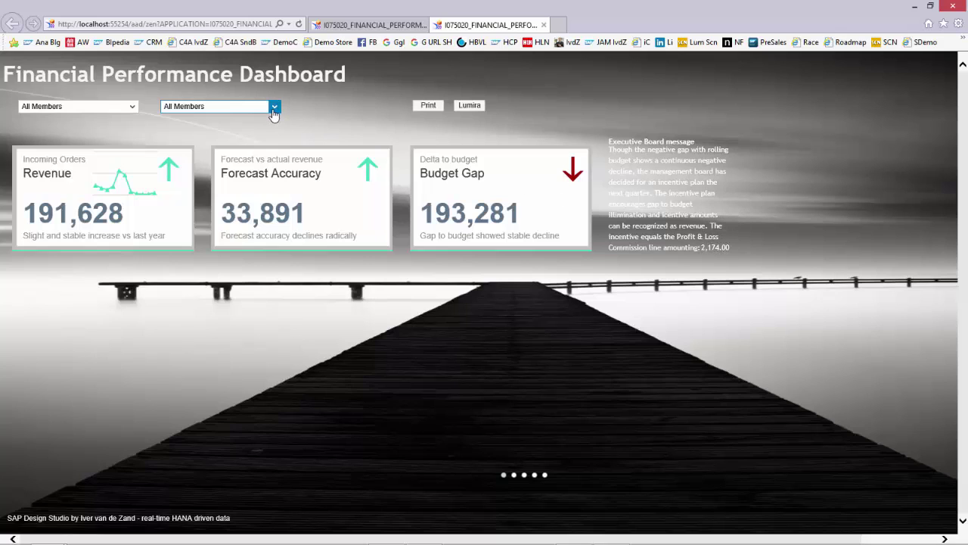
pyautogui.click(311, 114)
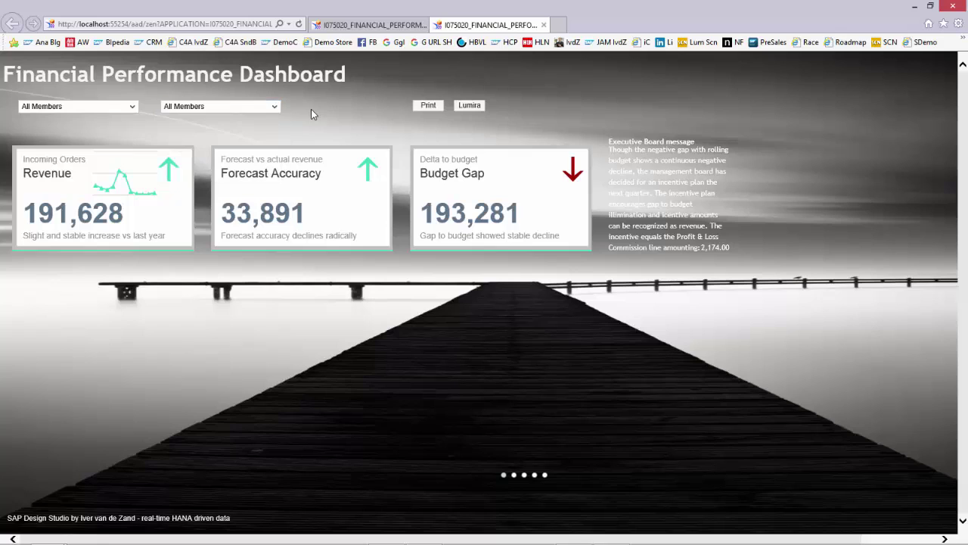
pyautogui.click(132, 112)
pyautogui.click(169, 137)
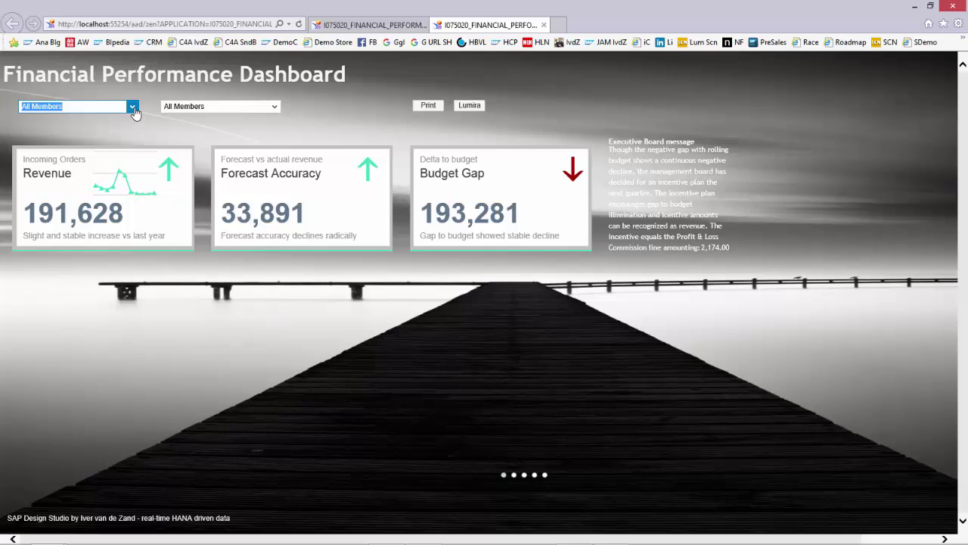
# Back in the editor, review DS_3's initial view and its Measures, then close it unchanged.
pyautogui.hotkey('alt', 'Tab')
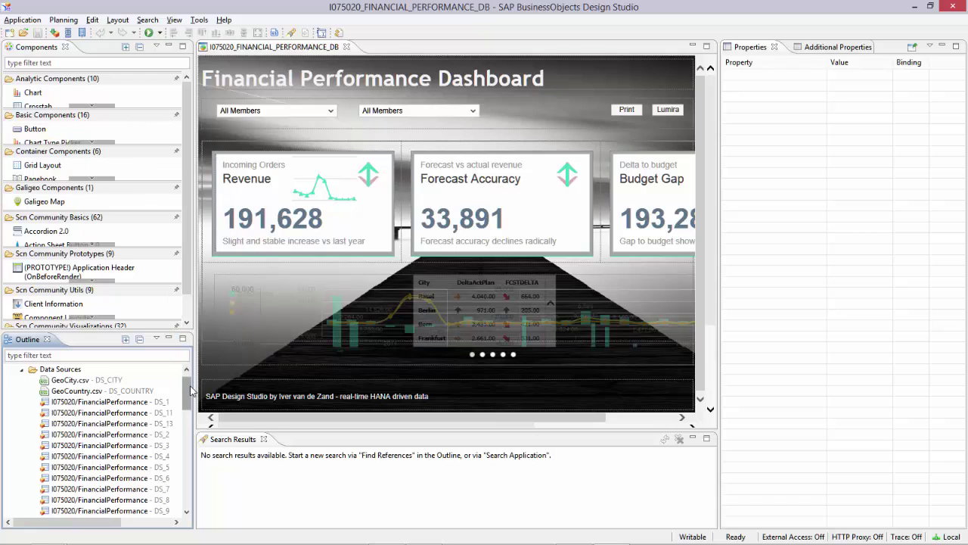
pyautogui.scroll(-1, 191, 391)
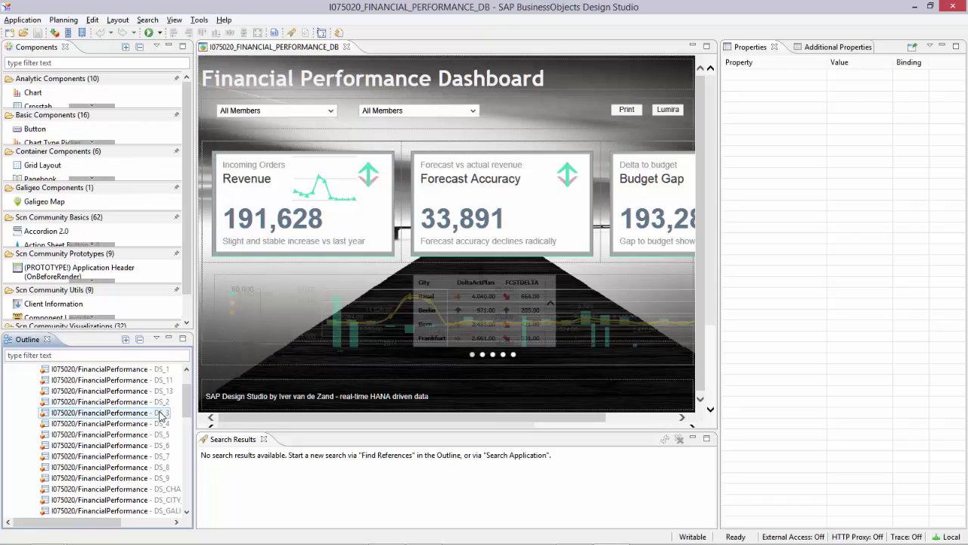
pyautogui.click(161, 414)
pyautogui.rightClick(161, 415)
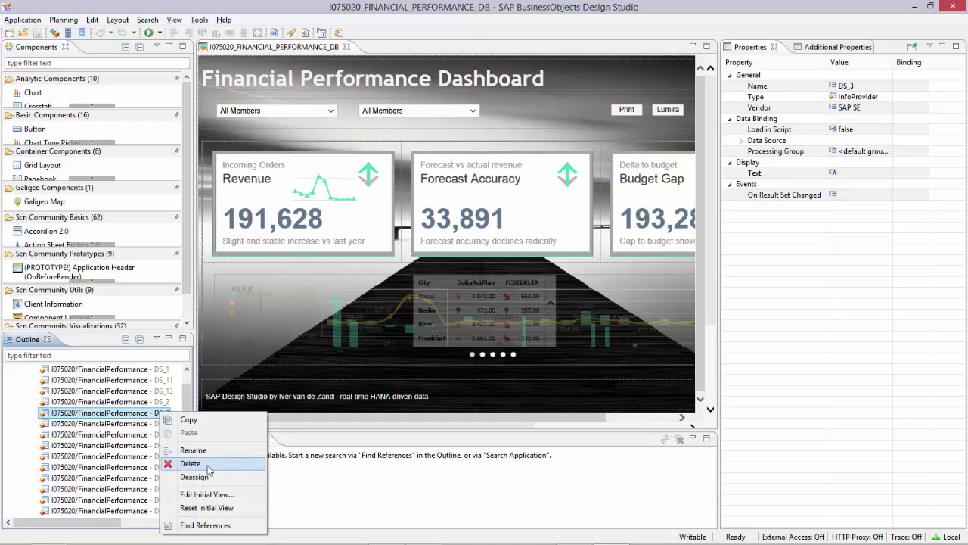
pyautogui.click(222, 494)
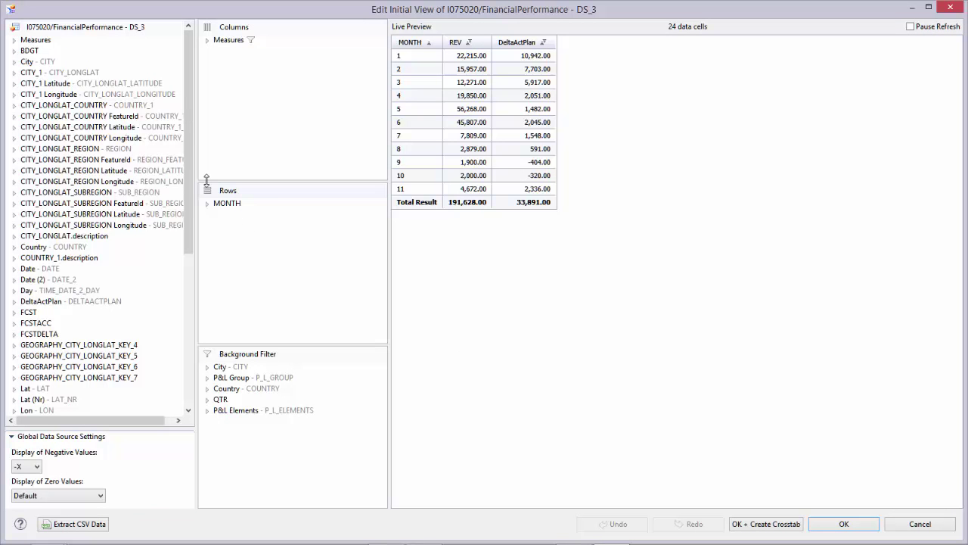
pyautogui.moveTo(185, 142)
pyautogui.mouseDown()
pyautogui.moveTo(185, 134)
pyautogui.moveTo(195, 268)
pyautogui.moveTo(182, 160)
pyautogui.mouseUp()
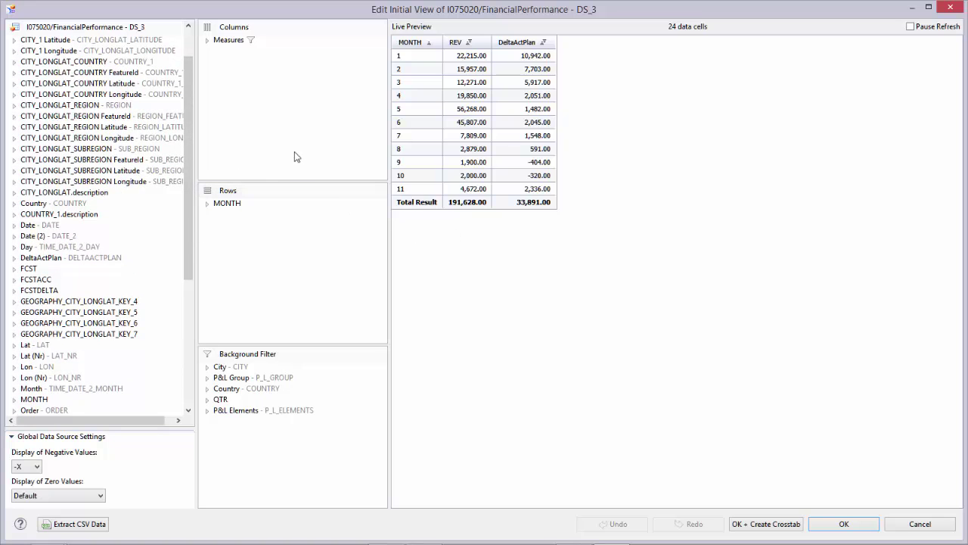
pyautogui.moveTo(186, 66); pyautogui.dragTo(185, 37)
pyautogui.click(14, 41)
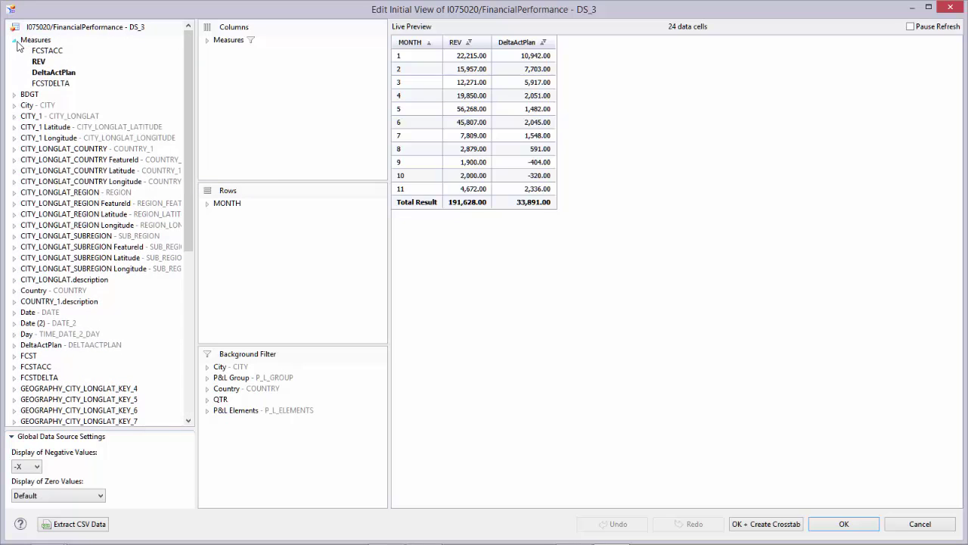
pyautogui.click(13, 40)
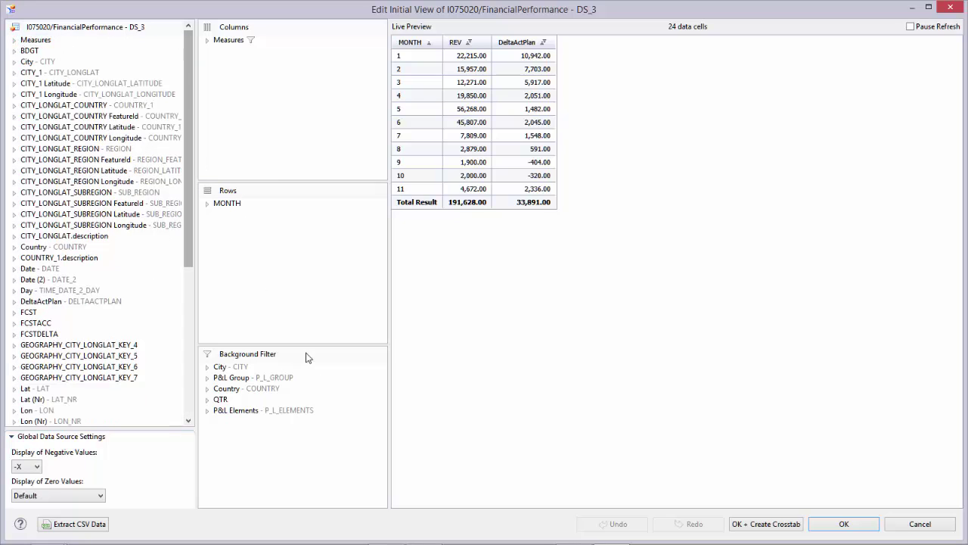
pyautogui.click(901, 528)
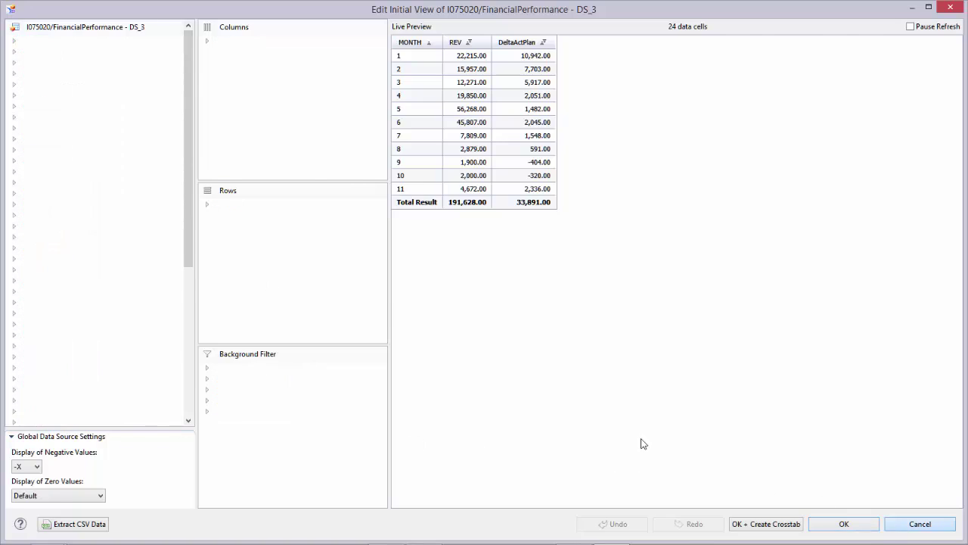
# Review DS_13's initial view and its Measures, then close it unchanged.
pyautogui.scroll(-2, 185, 397)
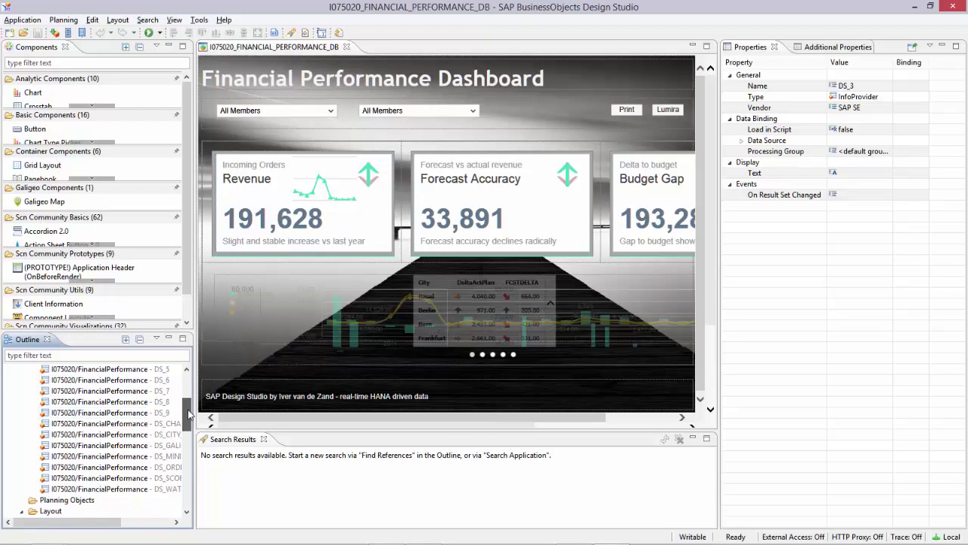
pyautogui.scroll(2, 190, 396)
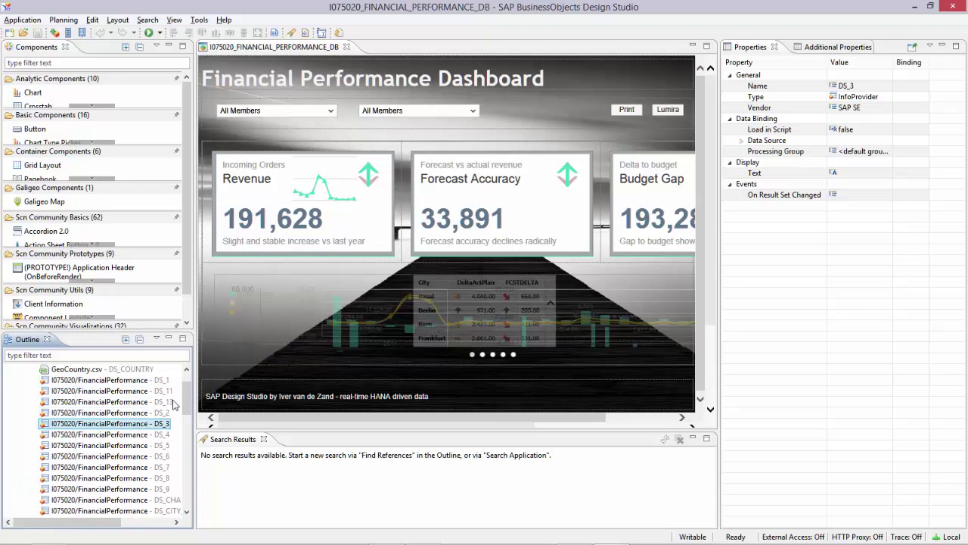
pyautogui.click(167, 403)
pyautogui.rightClick(167, 406)
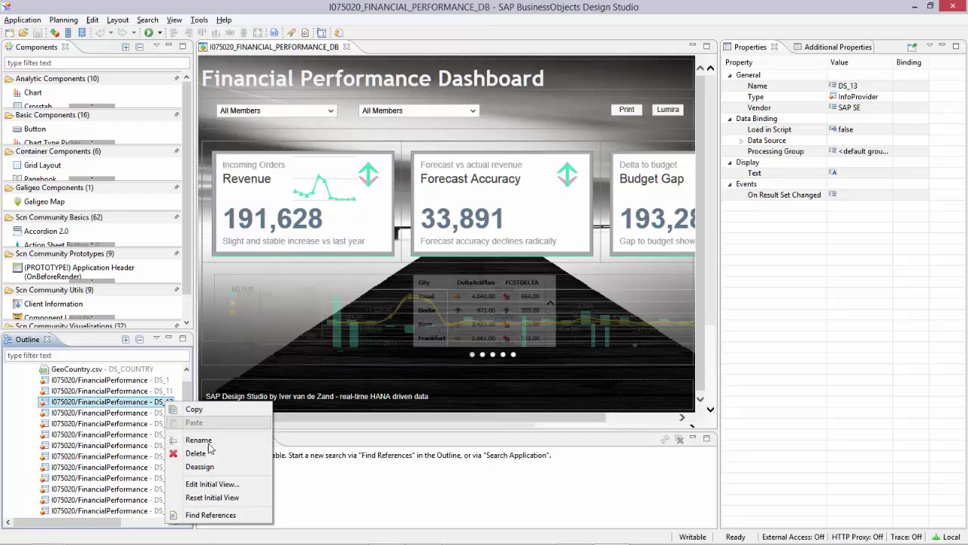
pyautogui.click(213, 484)
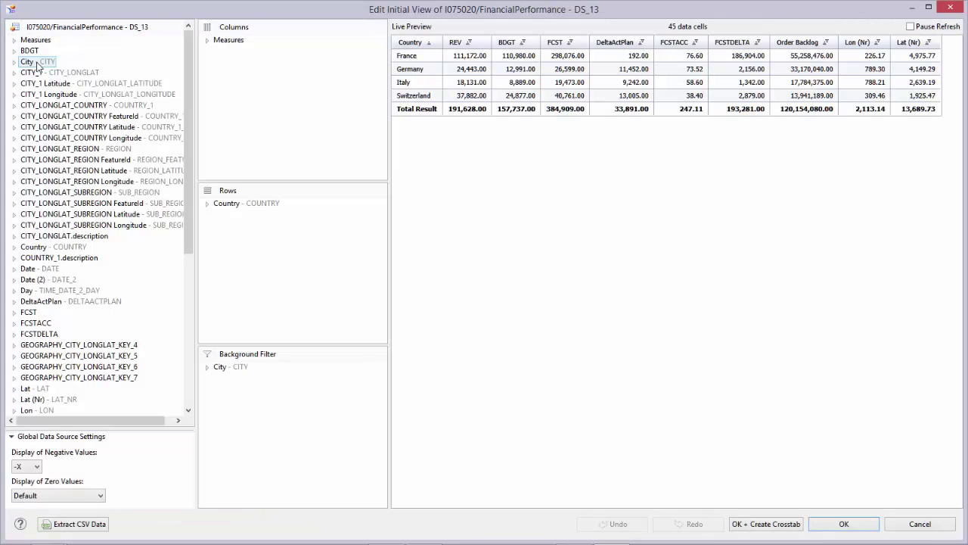
pyautogui.click(14, 40)
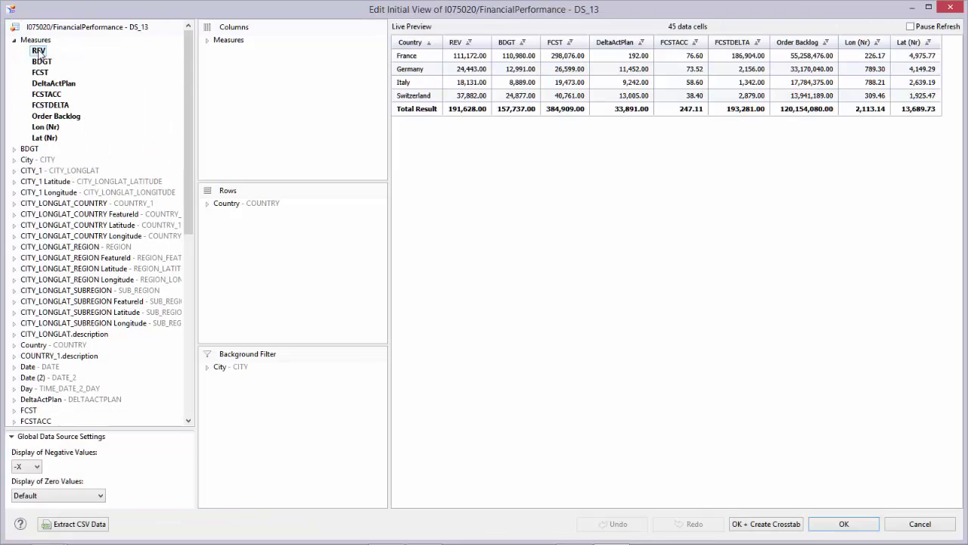
pyautogui.click(46, 137)
pyautogui.click(918, 524)
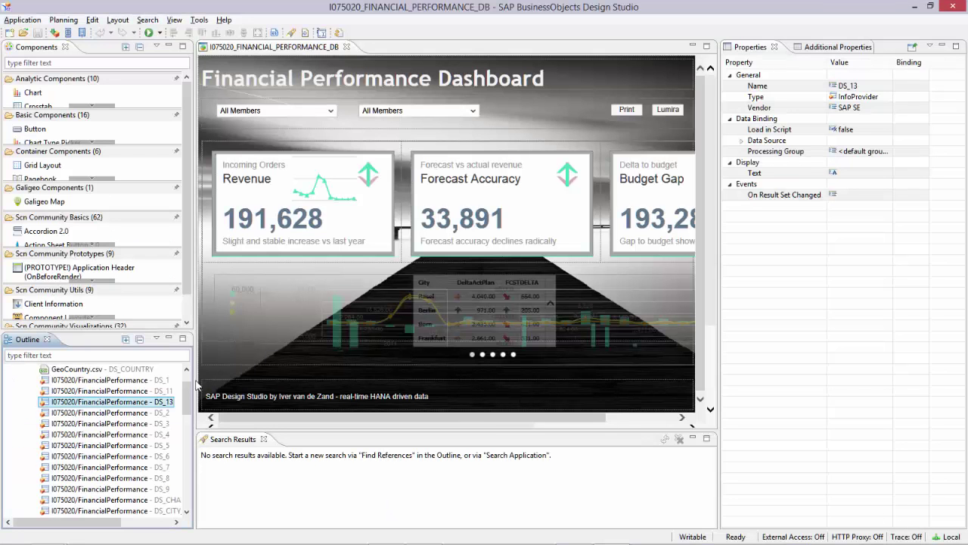
# Step through IMAGE_BACKGROUND, HEADER and FILTER in the Outline to the BUTTON_1 Lumira button's properties.
pyautogui.moveTo(195, 384); pyautogui.dragTo(195, 440)
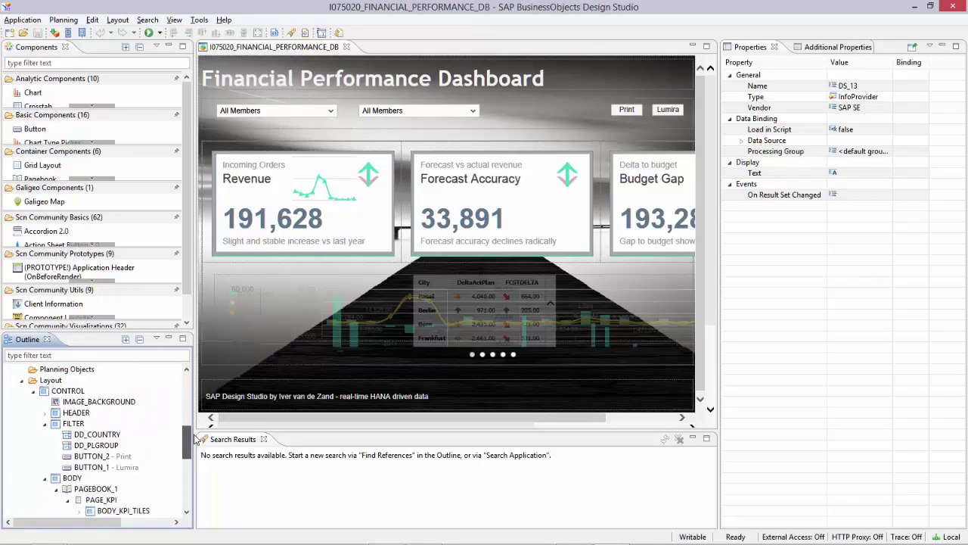
pyautogui.click(80, 403)
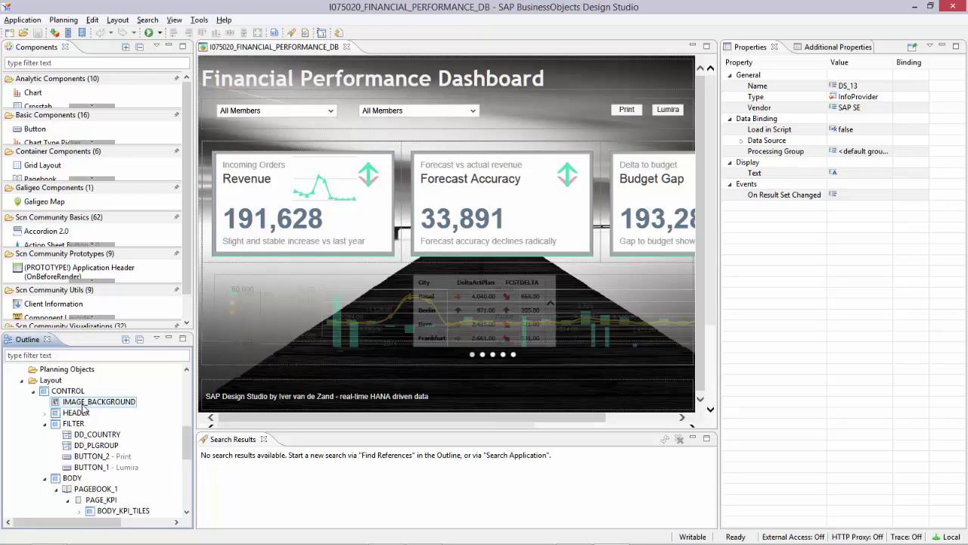
pyautogui.click(89, 412)
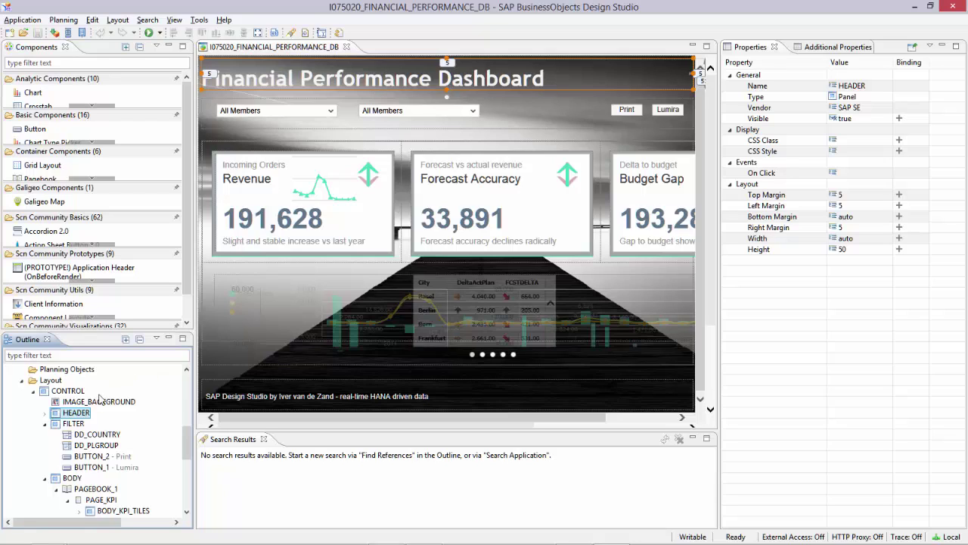
pyautogui.click(74, 423)
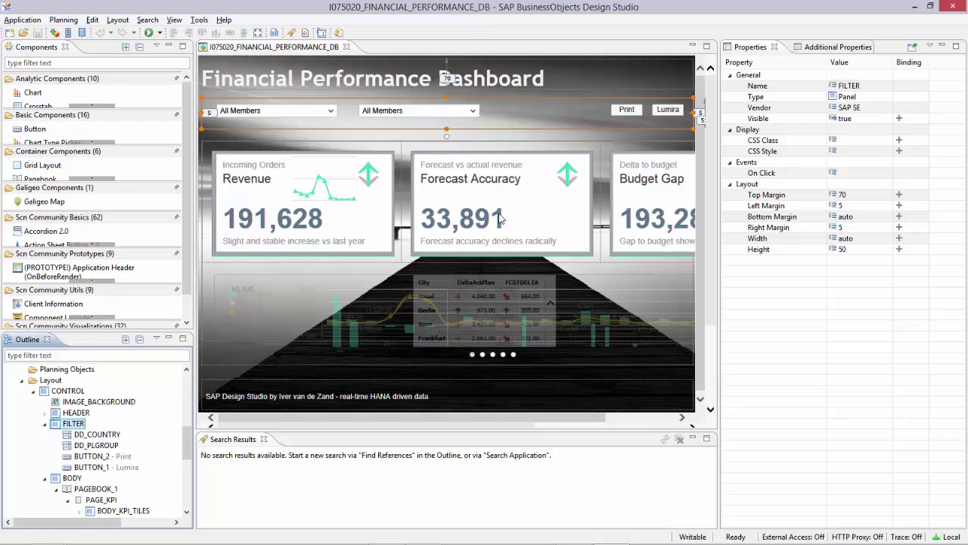
pyautogui.click(114, 467)
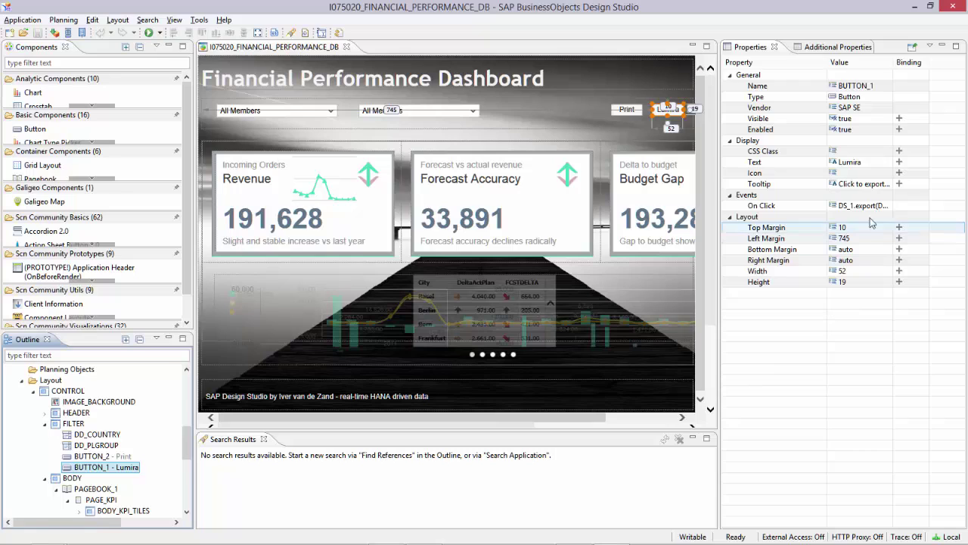
# Review the Lumira button's On Click export script and close it unchanged.
pyautogui.click(879, 208)
pyautogui.click(886, 205)
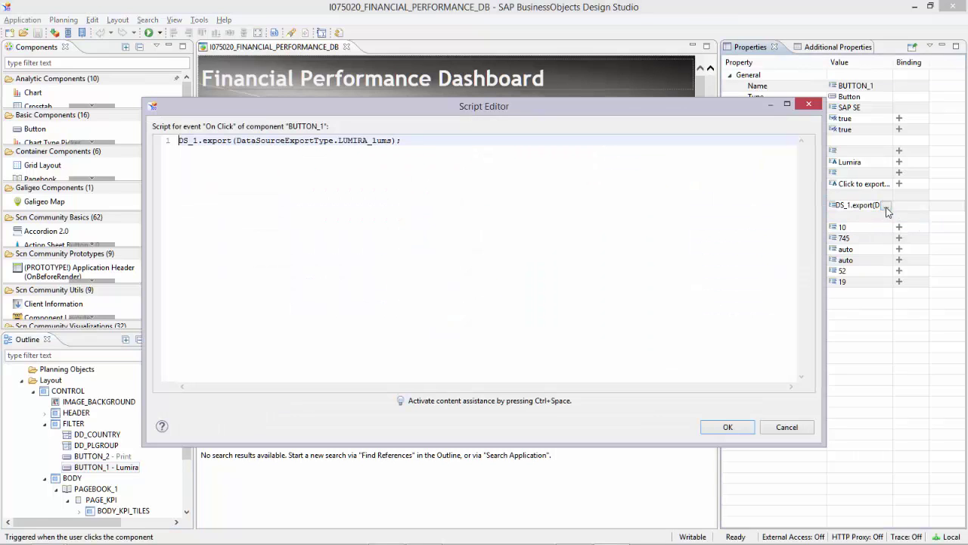
pyautogui.moveTo(401, 140); pyautogui.dragTo(178, 151)
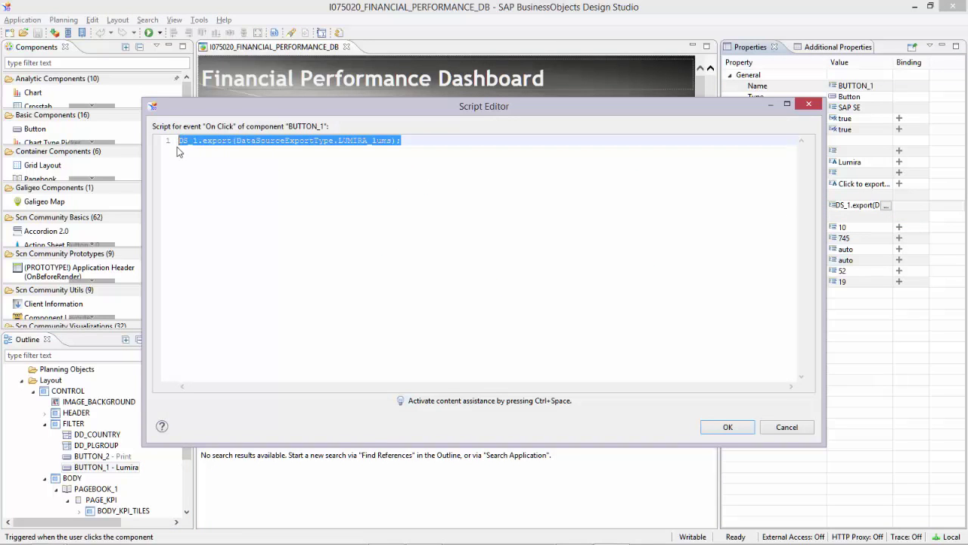
pyautogui.click(796, 428)
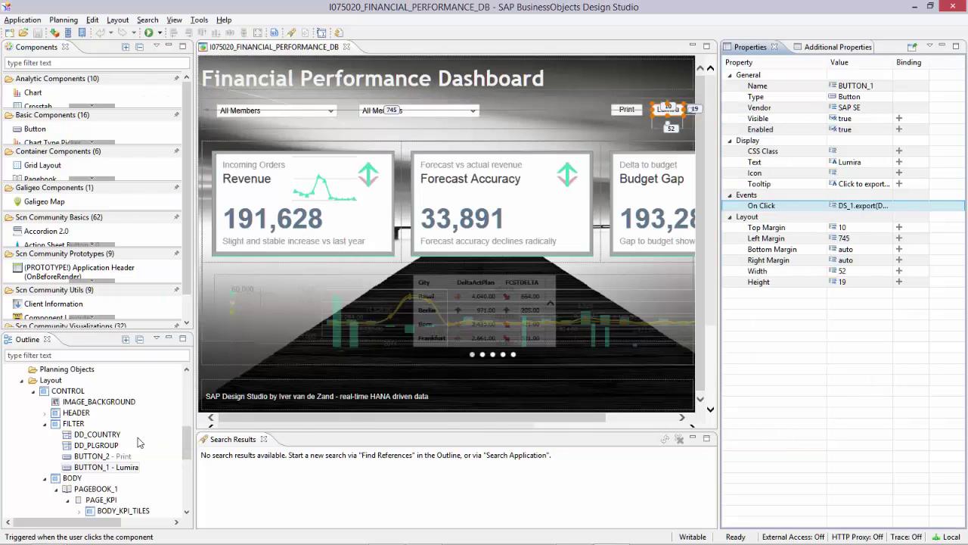
# Select BUTTON_2 and read its On Click script APPLICATION.print(); then cancel.
pyautogui.click(125, 456)
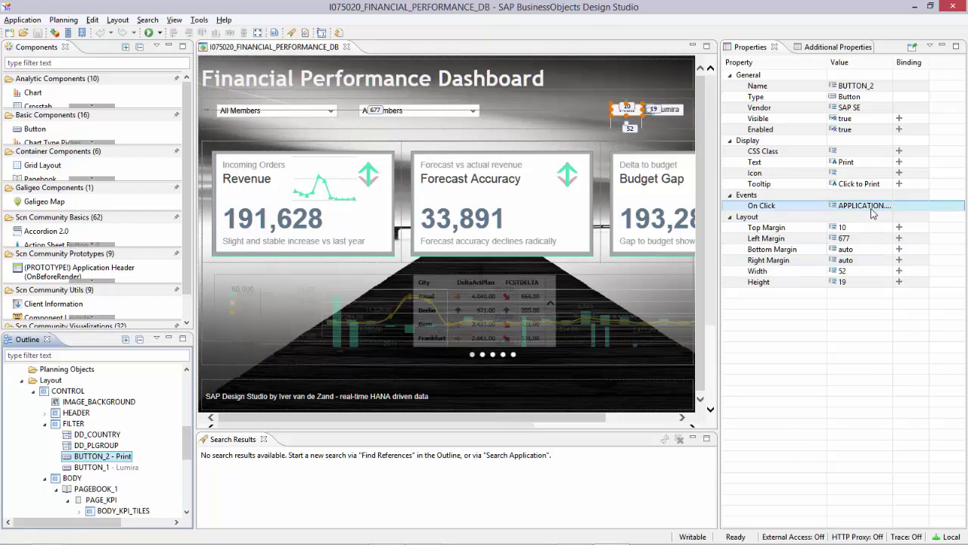
pyautogui.click(869, 206)
pyautogui.click(886, 205)
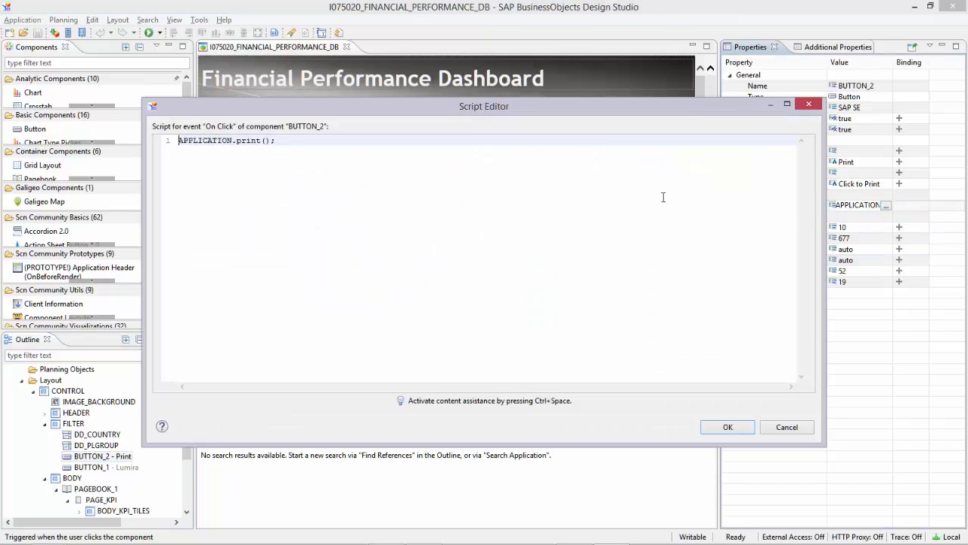
pyautogui.moveTo(308, 146); pyautogui.dragTo(175, 142)
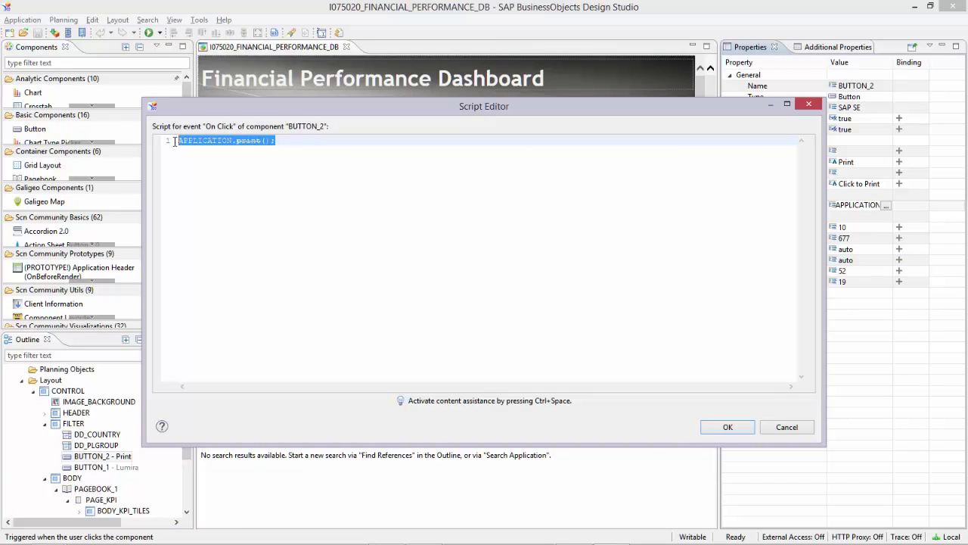
pyautogui.click(791, 435)
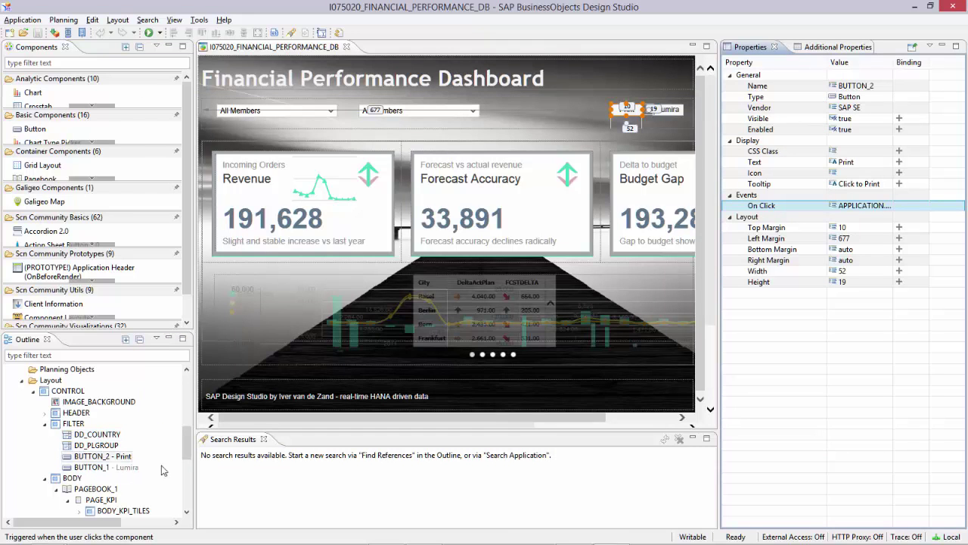
# From PAGEBOOK_1, show PAGE_KPI, PAGE_FCST_DRILL_HEATMAP, PAGE_SCORECARD, PAGE_GEO, then PAGE_RADIO_CITY.
pyautogui.moveTo(186, 453); pyautogui.dragTo(187, 472)
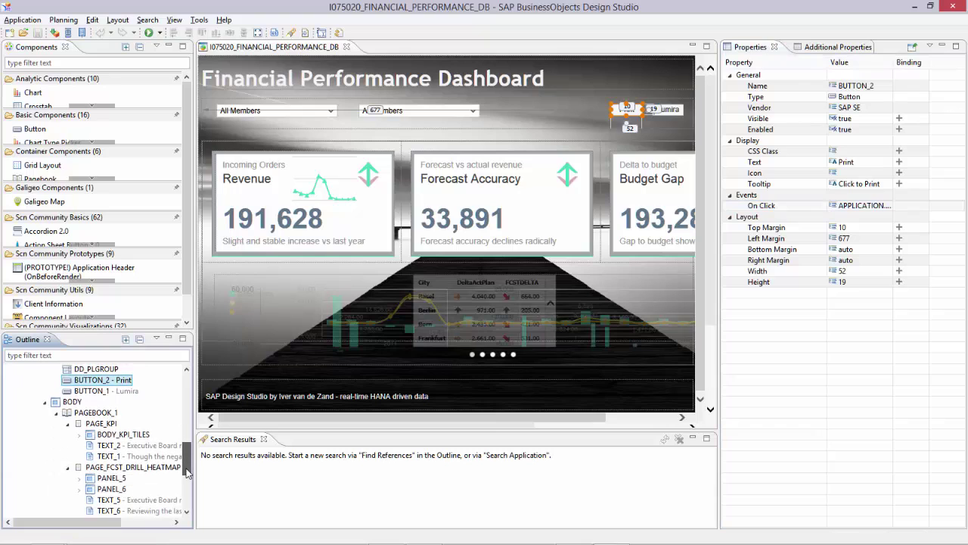
pyautogui.scroll(-1, 121, 423)
pyautogui.click(96, 369)
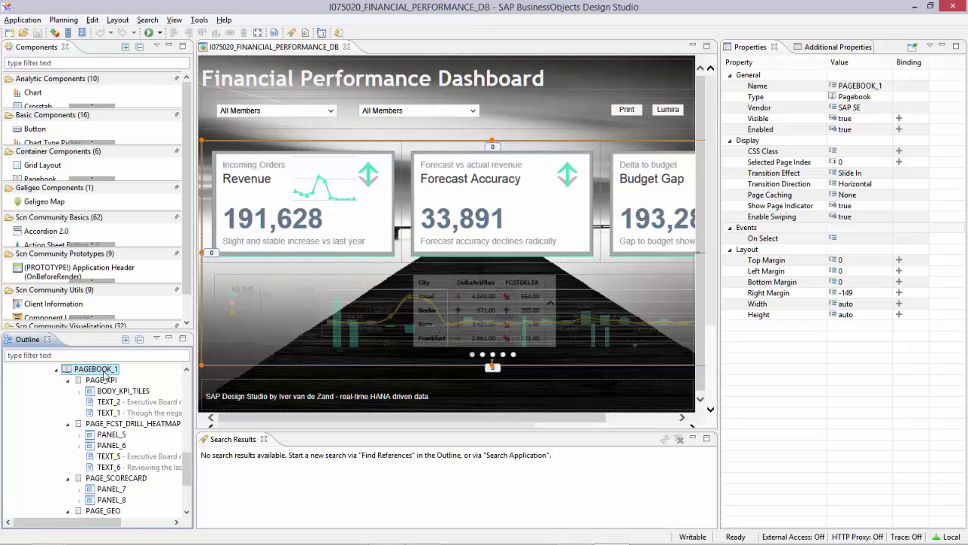
pyautogui.click(106, 380)
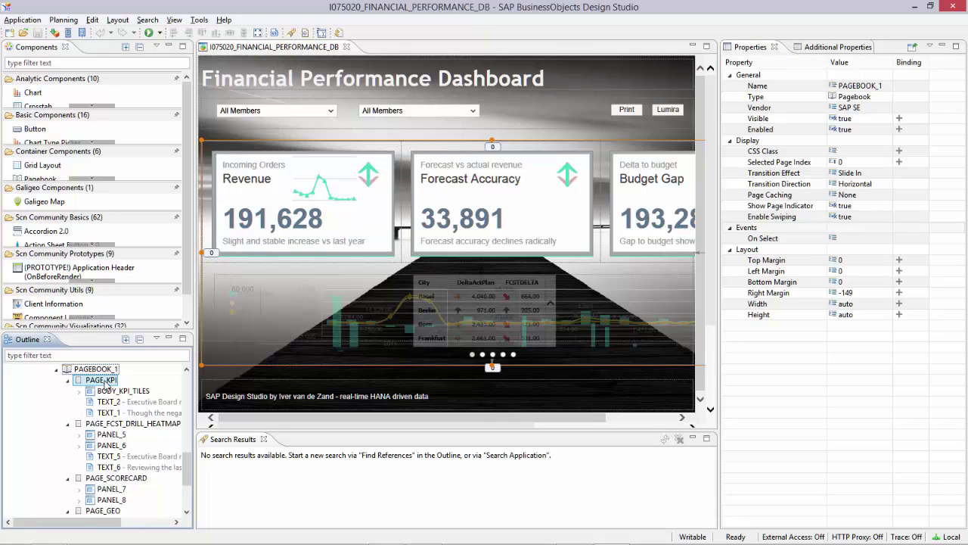
pyautogui.click(98, 424)
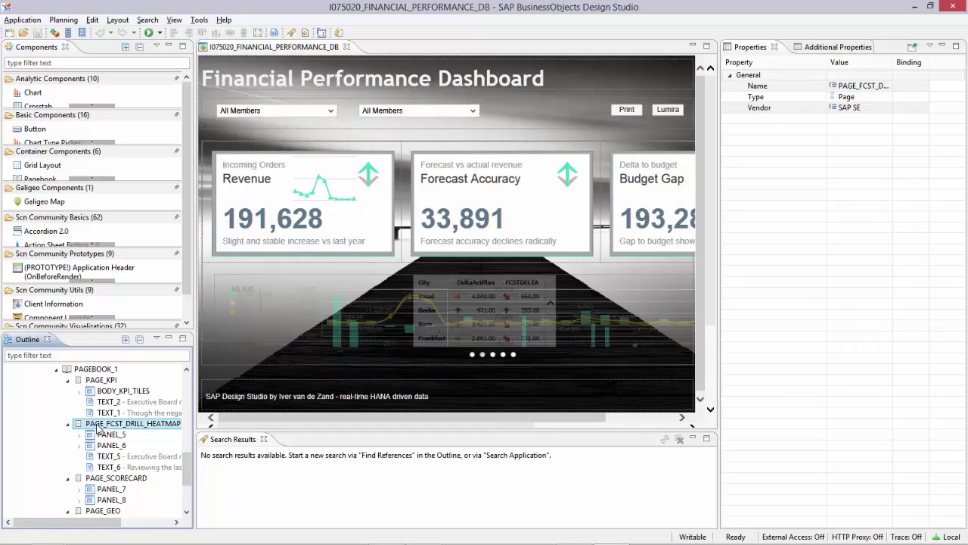
pyautogui.click(110, 478)
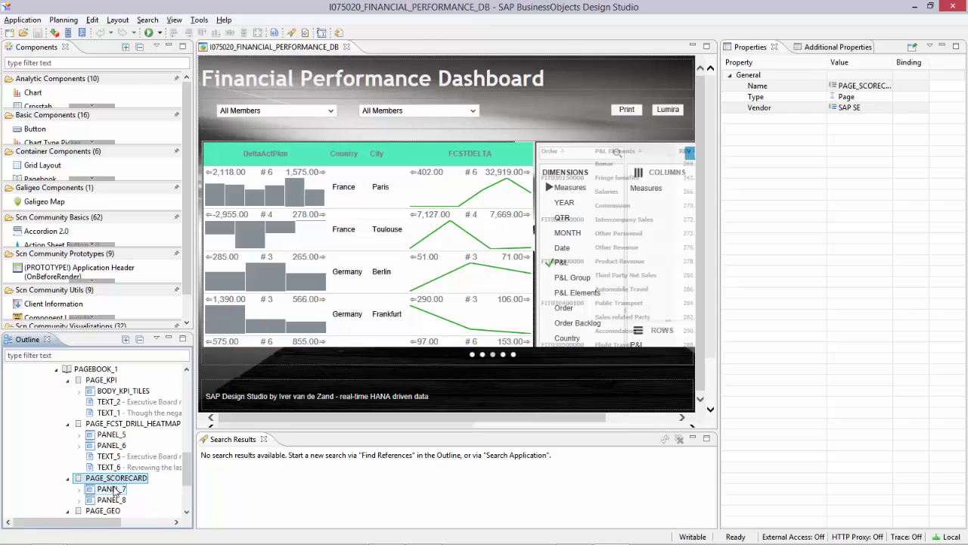
pyautogui.click(110, 511)
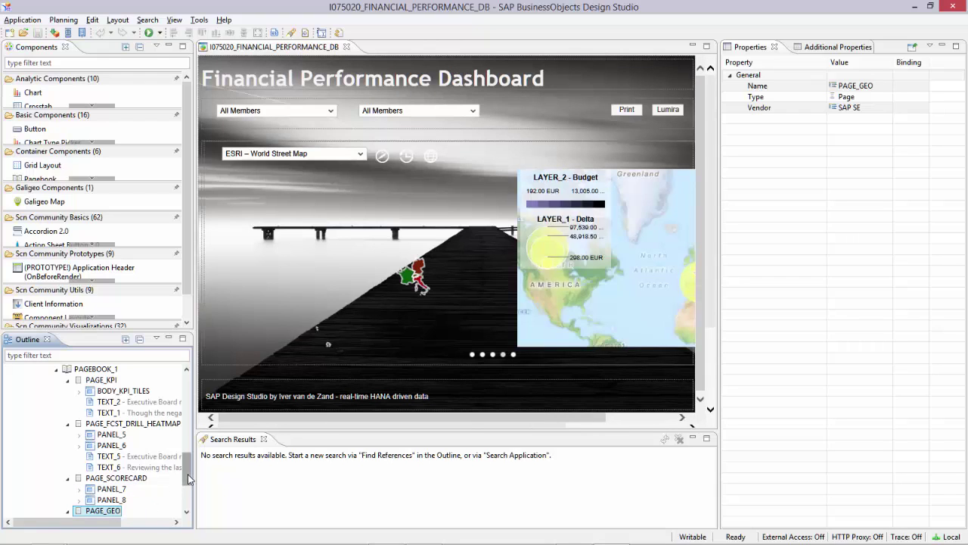
pyautogui.moveTo(187, 479); pyautogui.dragTo(184, 496)
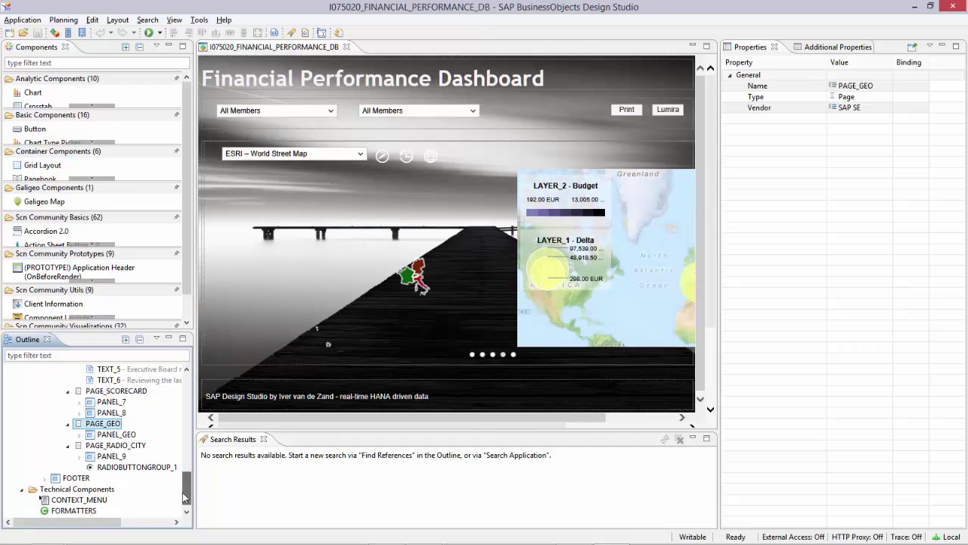
pyautogui.click(128, 446)
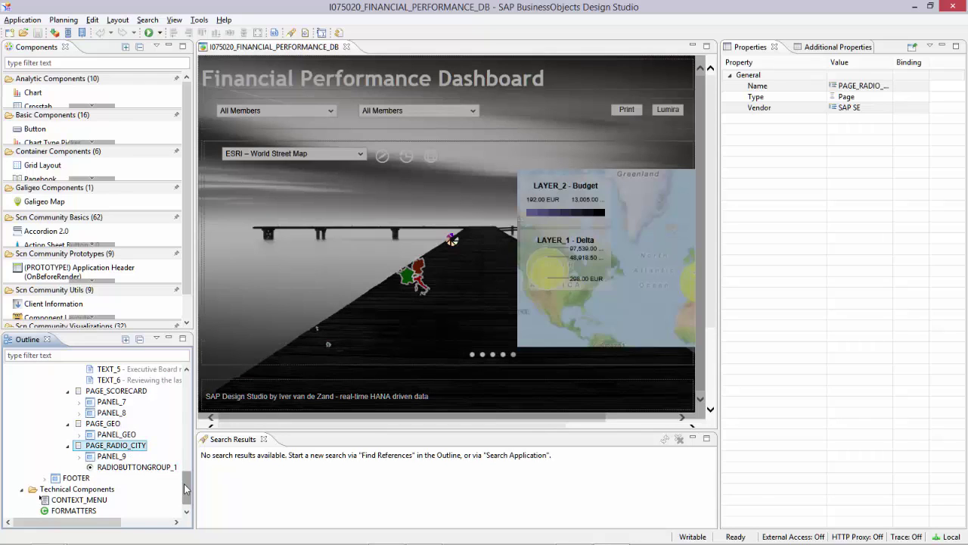
pyautogui.scroll(5, 127, 471)
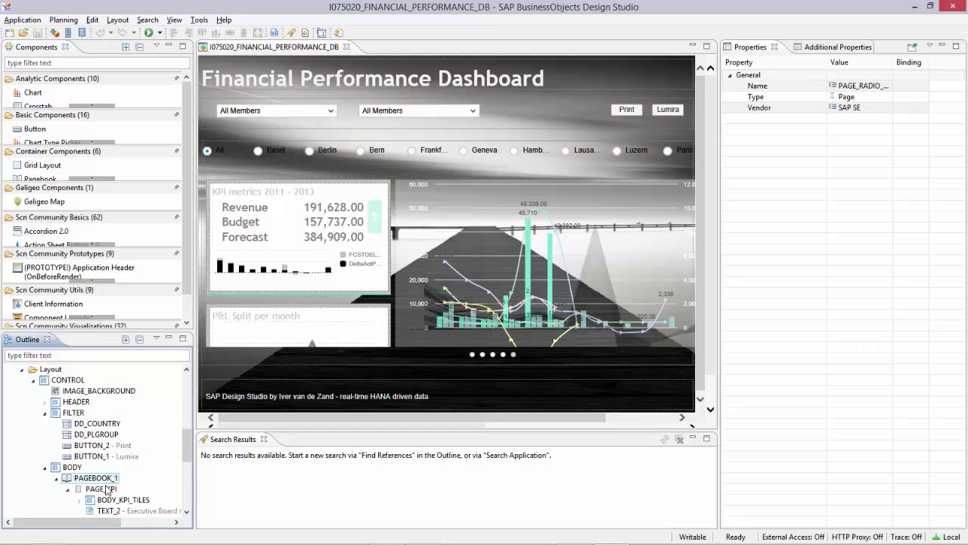
# Return the canvas to PAGE_KPI and view the DD_COUNTRY, then DD_PLGROUP dropdown properties.
pyautogui.click(110, 488)
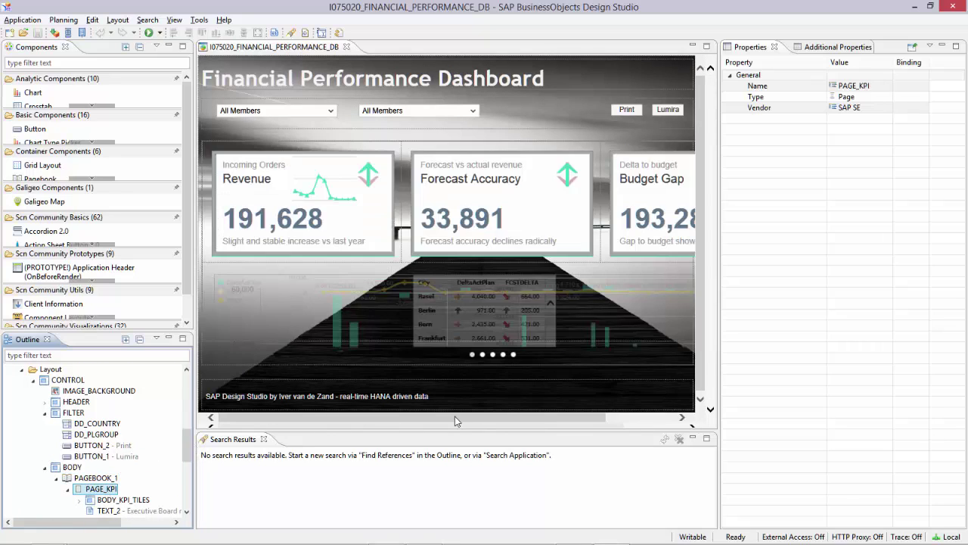
pyautogui.click(321, 114)
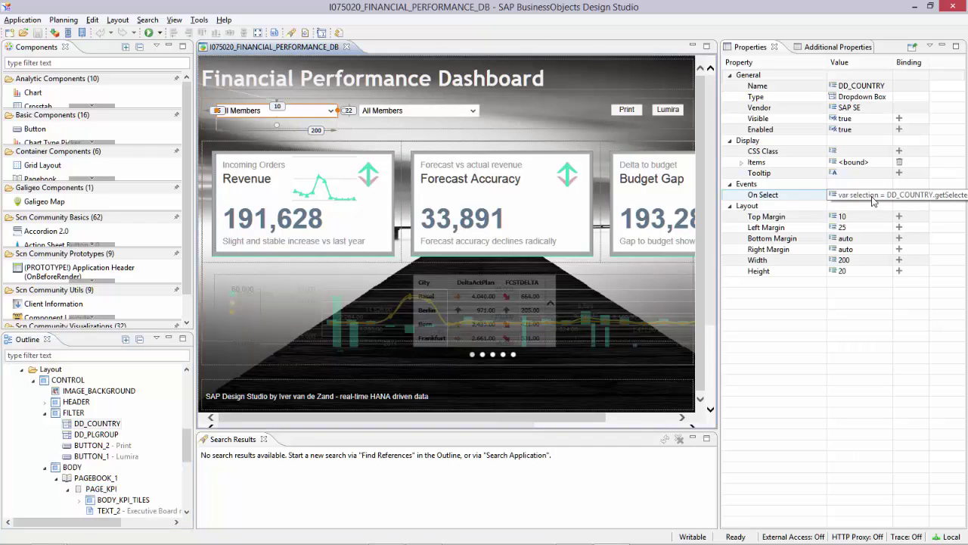
pyautogui.click(449, 114)
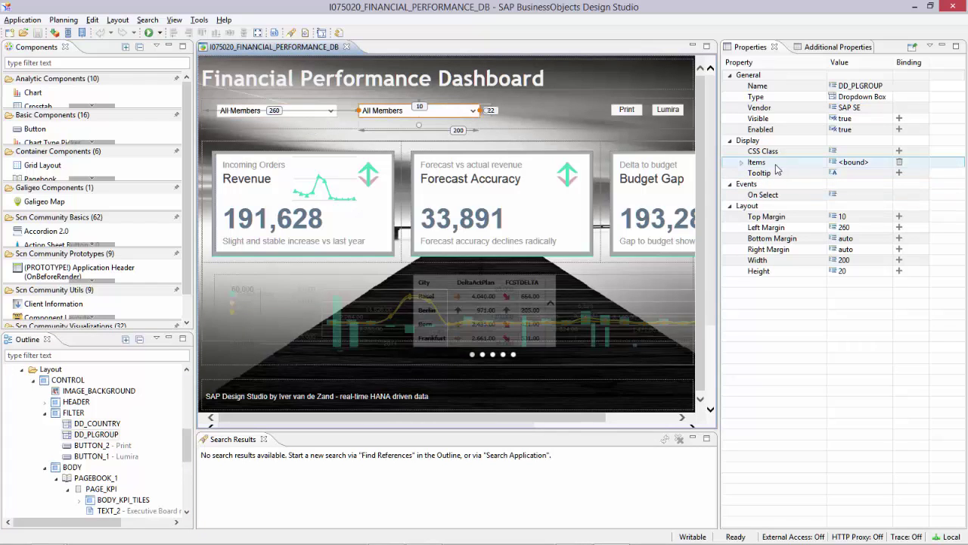
# Expand DD_PLGROUP's Items Source and Target, and browse the Target Data Source list without changes.
pyautogui.click(742, 162)
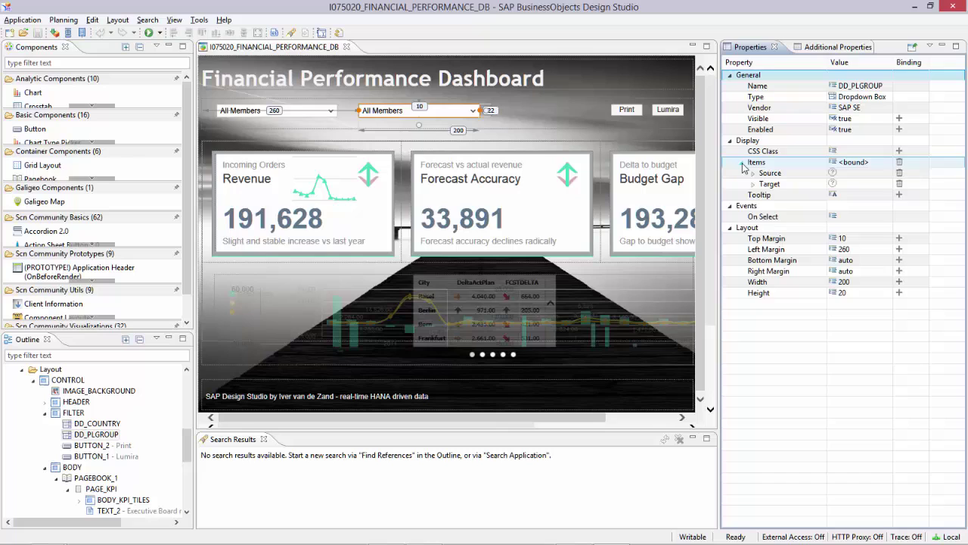
pyautogui.click(752, 174)
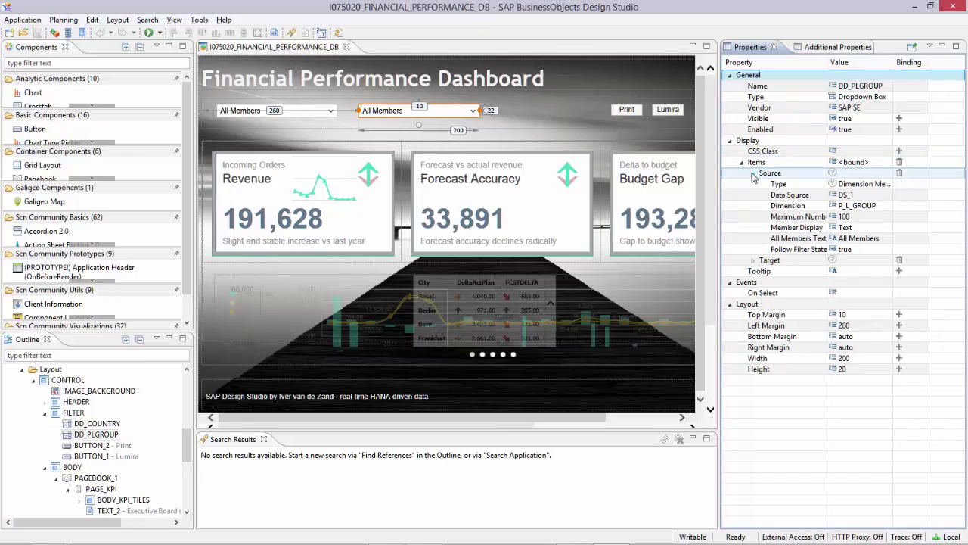
pyautogui.click(752, 260)
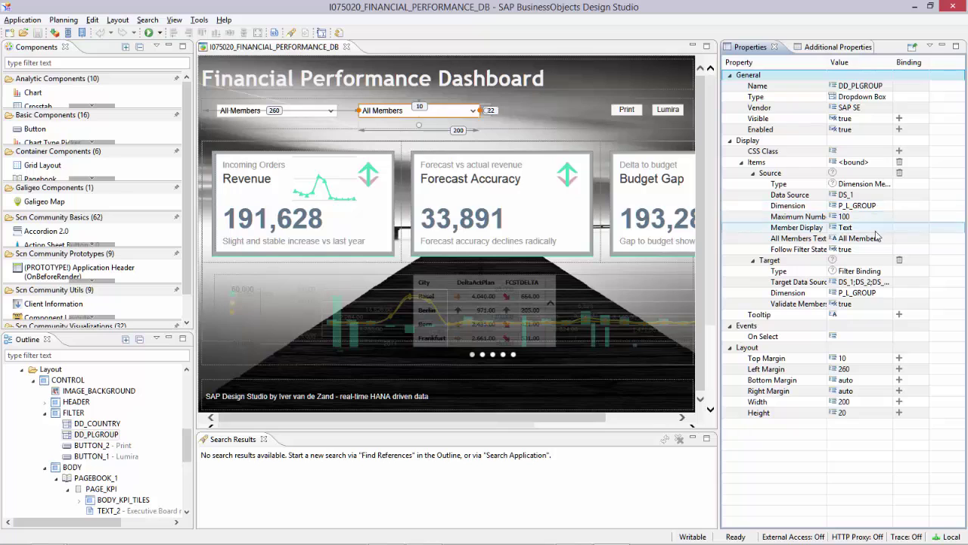
pyautogui.click(872, 281)
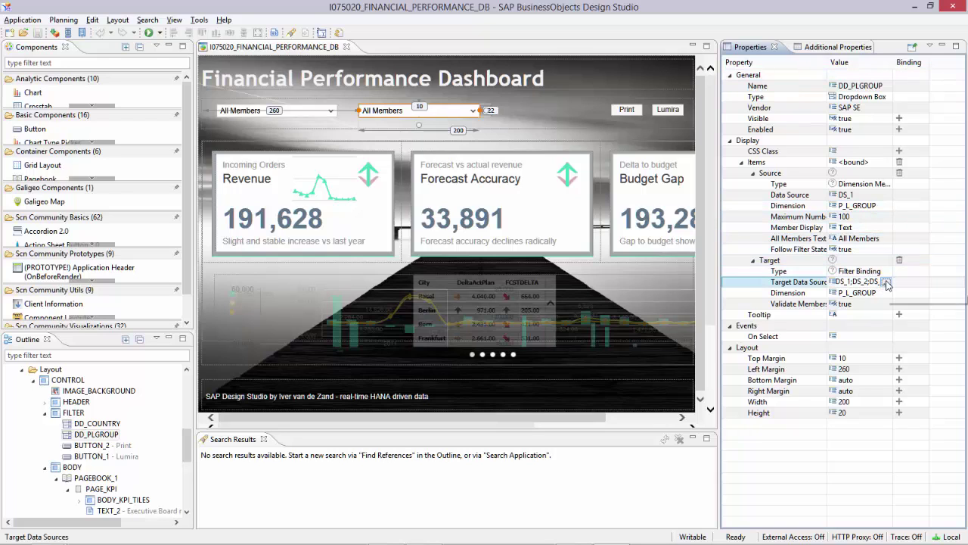
pyautogui.click(885, 282)
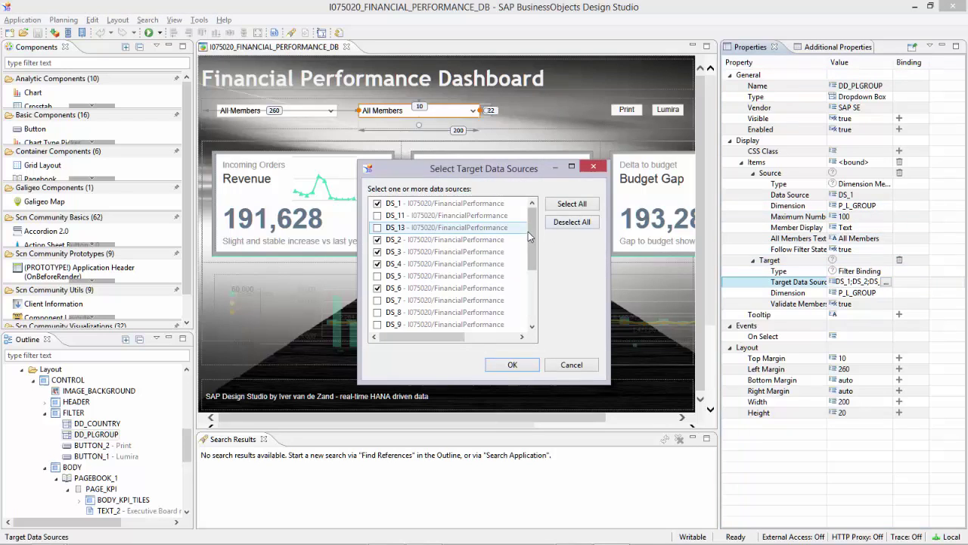
pyautogui.moveTo(531, 228); pyautogui.dragTo(534, 283)
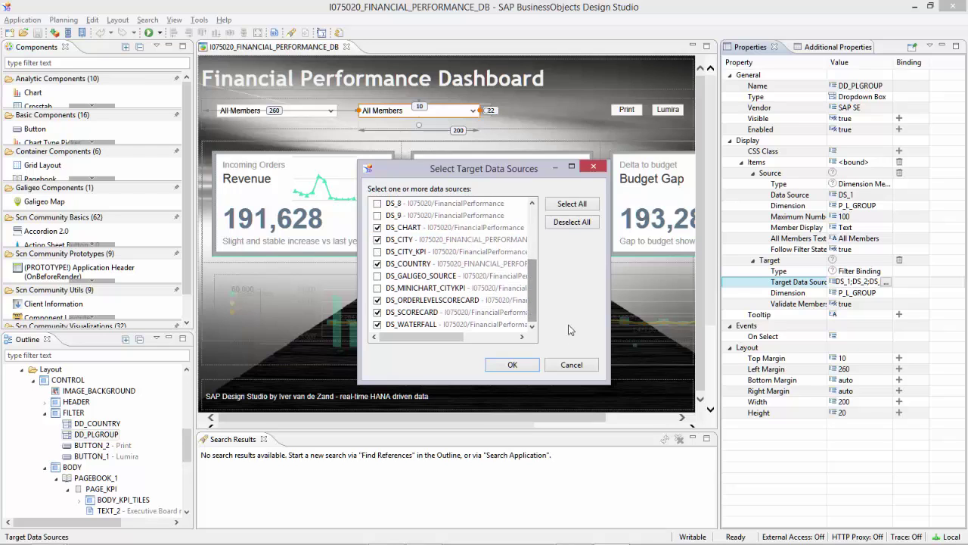
pyautogui.click(580, 366)
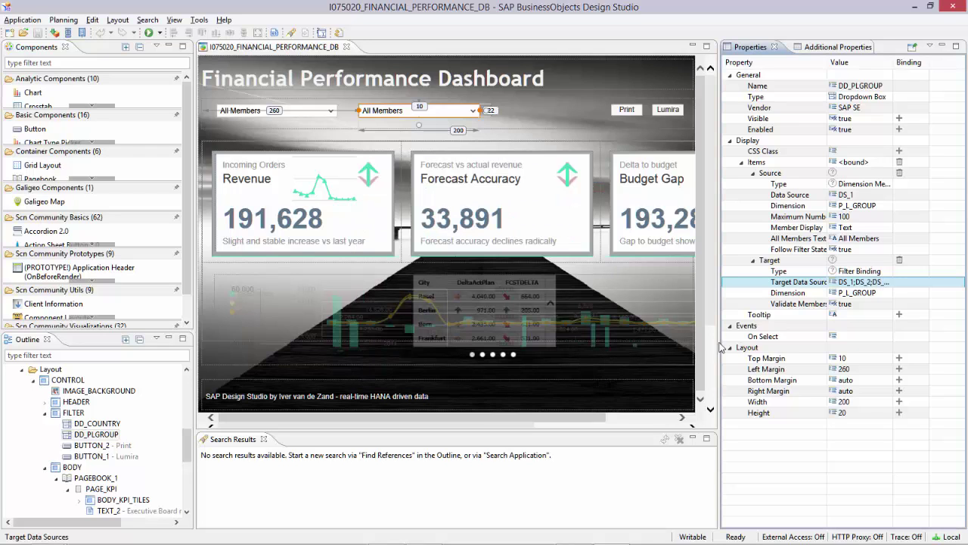
# Open the target Dimension chooser for P_L_GROUP and cancel it unchanged.
pyautogui.click(856, 295)
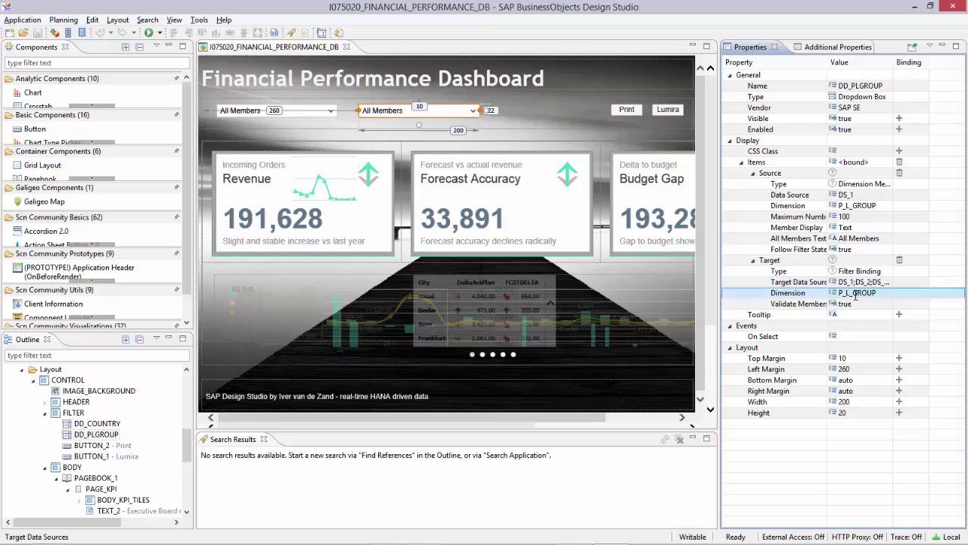
pyautogui.click(856, 295)
pyautogui.click(886, 294)
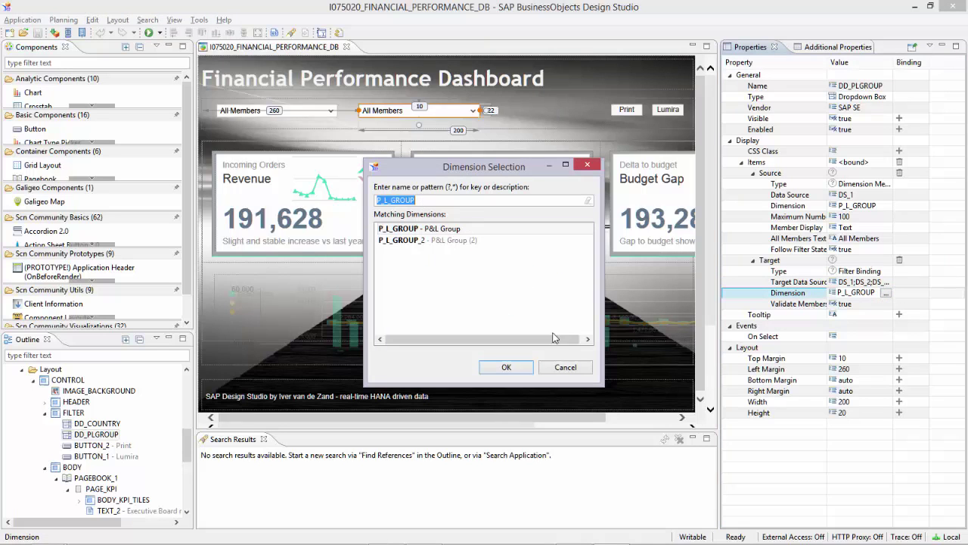
pyautogui.click(566, 367)
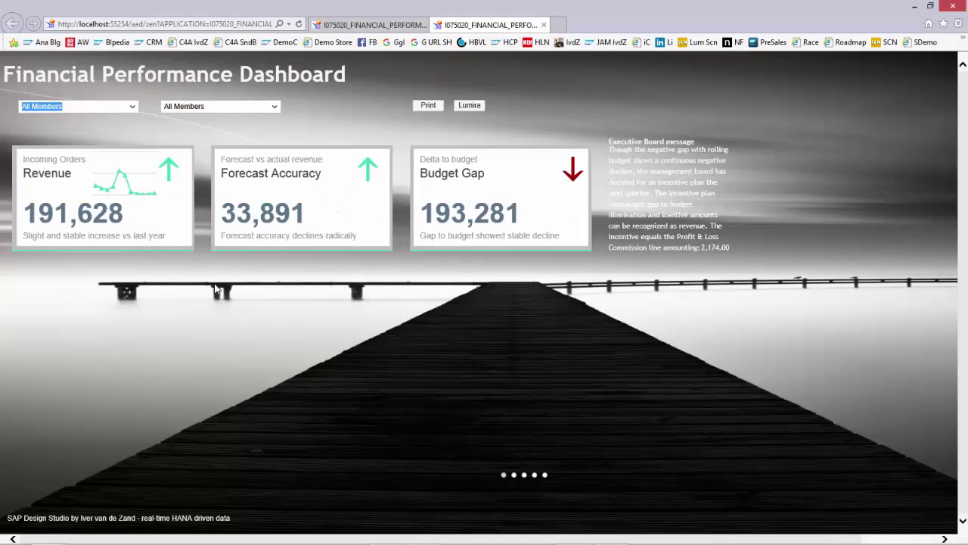
# In the browser, filter the country dropdown to Switzerland, then Italy, and switch back to the editor.
pyautogui.click(138, 109)
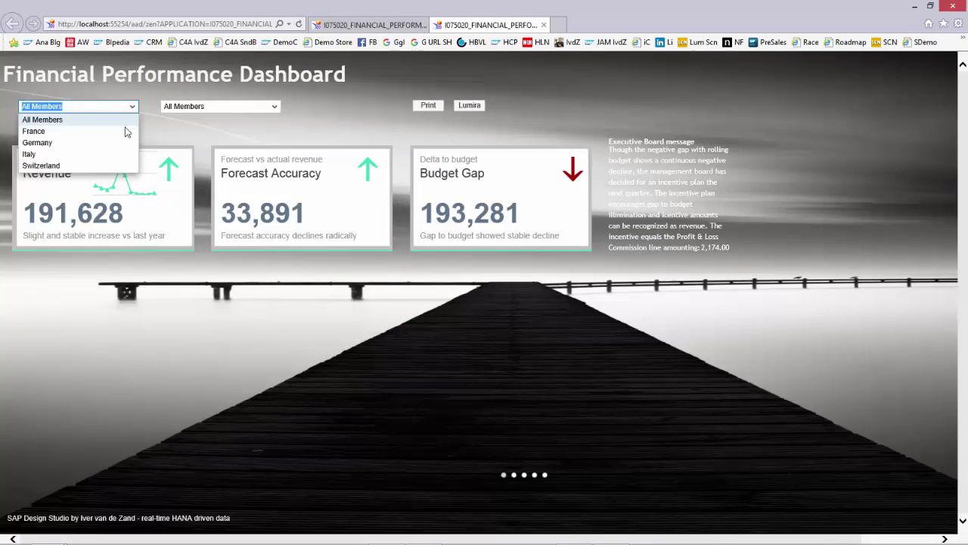
pyautogui.click(97, 167)
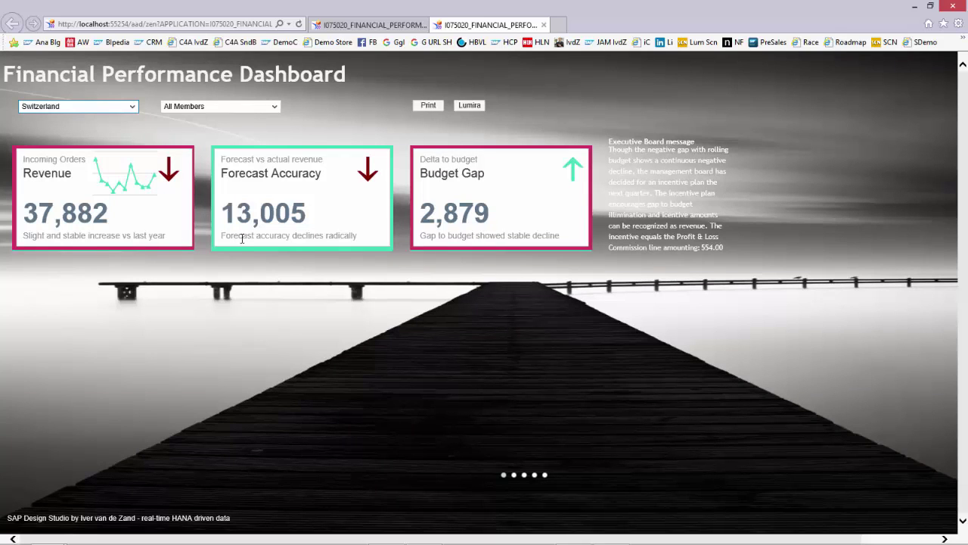
pyautogui.click(133, 106)
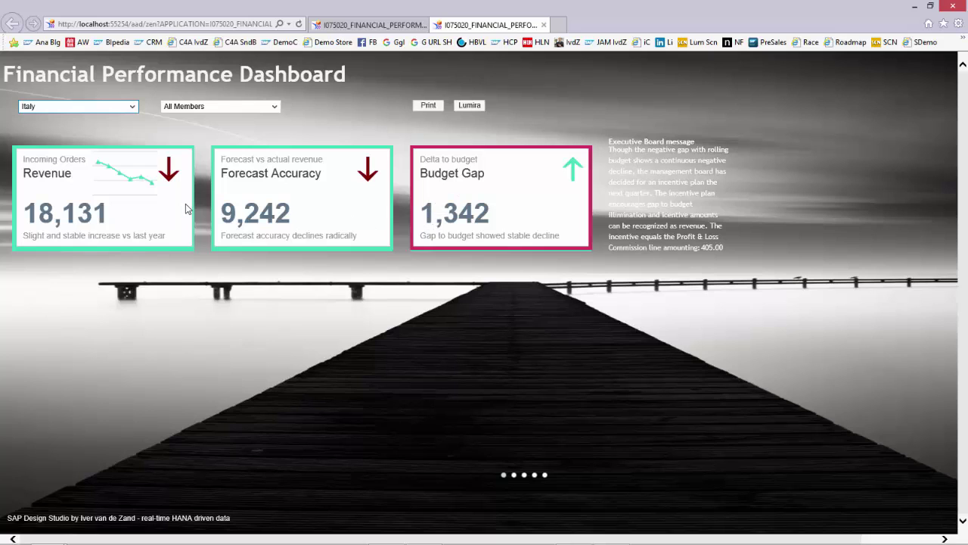
pyautogui.hotkey('alt', 'Tab')
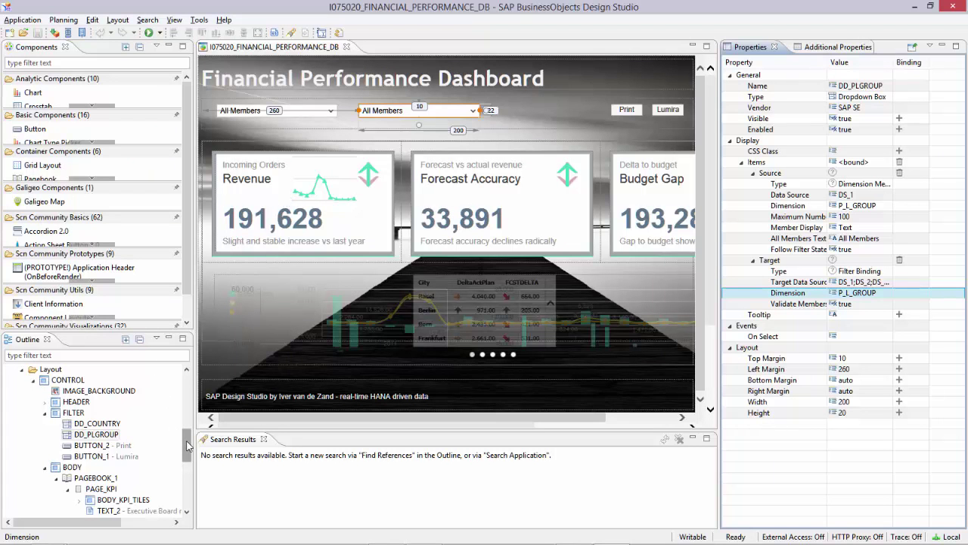
# Select PAGE_KPI and expand BODY_KPI_TILES to inspect GRID_KPI_TILES.
pyautogui.click(96, 434)
pyautogui.scroll(-2, 143, 439)
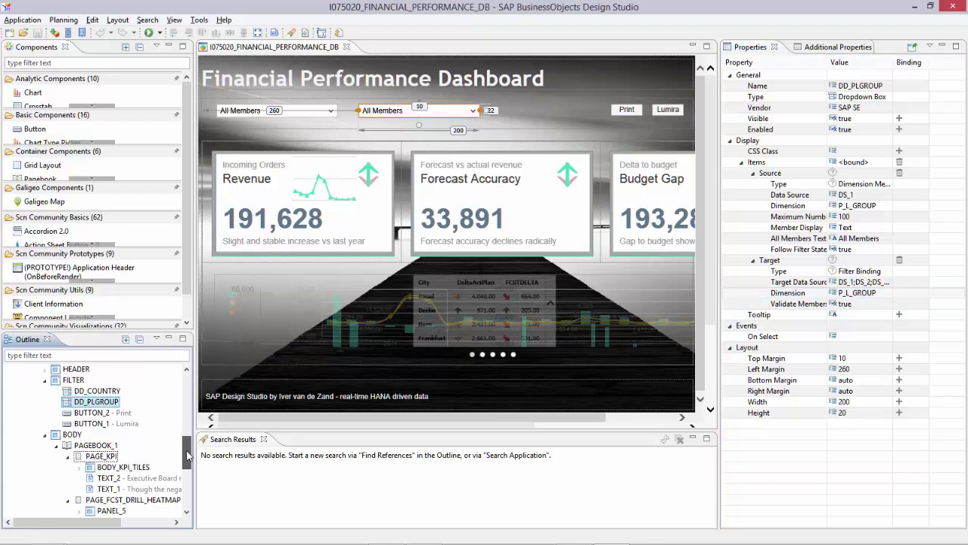
pyautogui.click(107, 427)
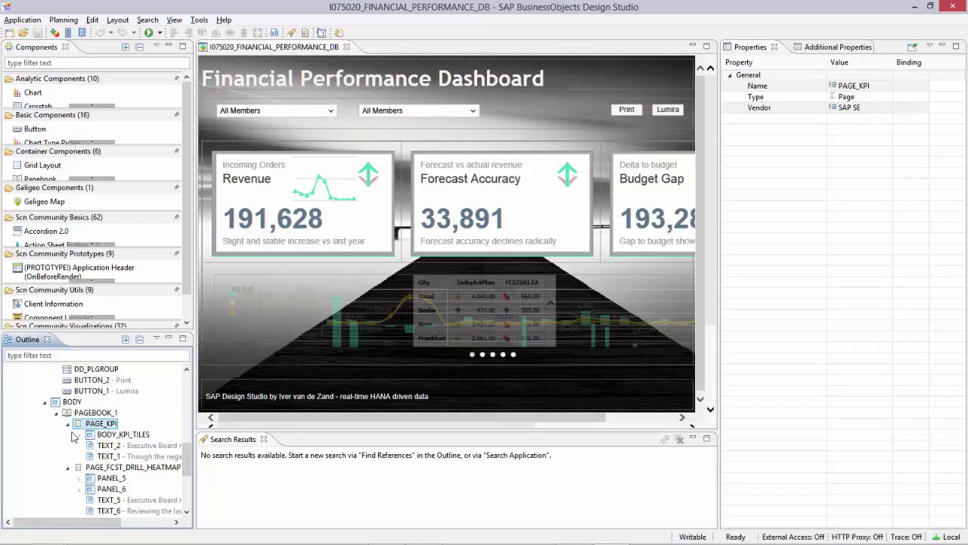
pyautogui.click(79, 434)
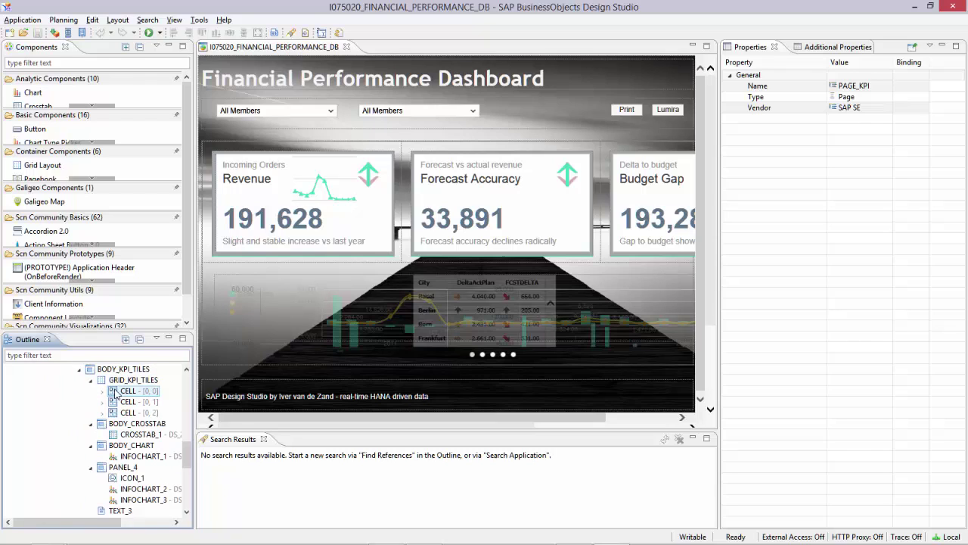
pyautogui.click(129, 380)
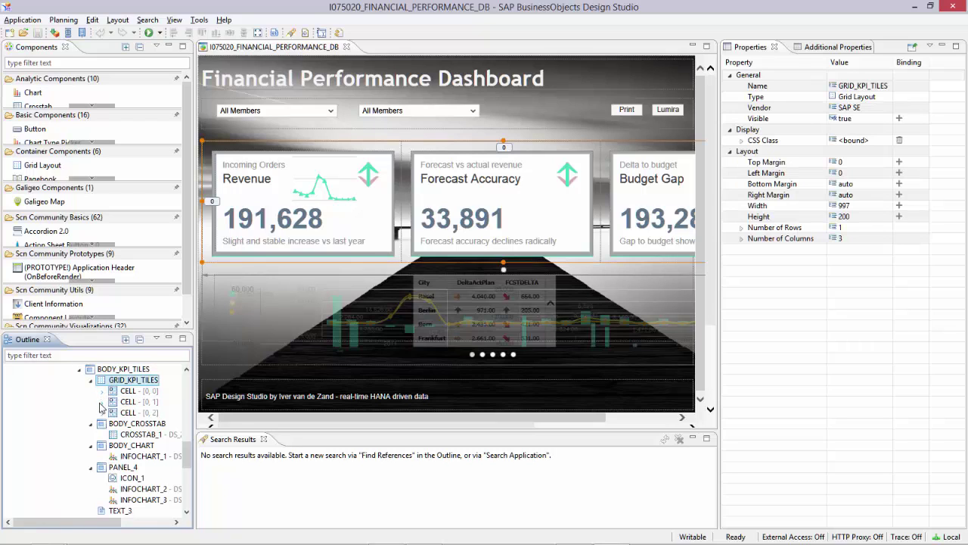
# Expand CELL [0,0] and compare the Revenue tile's PANEL_1 with its red and green background panels.
pyautogui.click(102, 391)
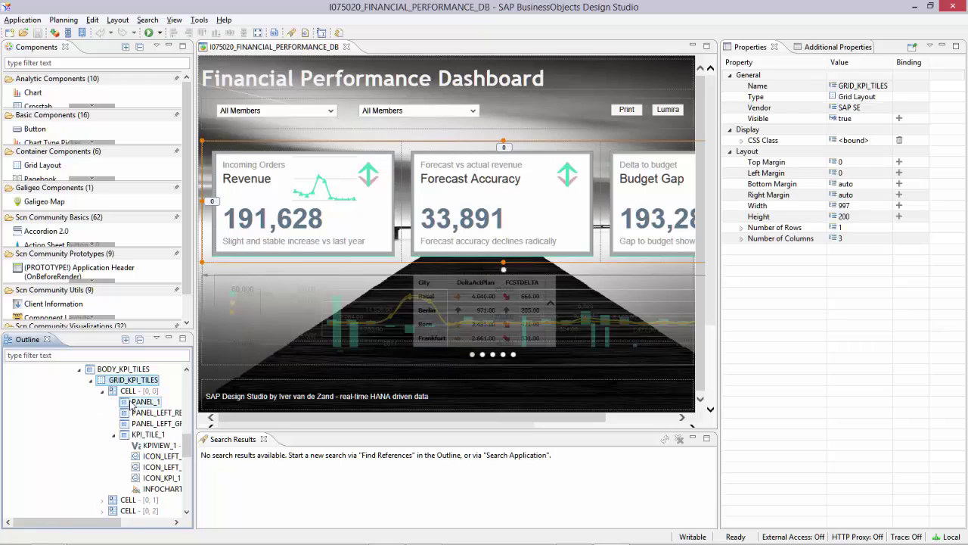
pyautogui.click(135, 403)
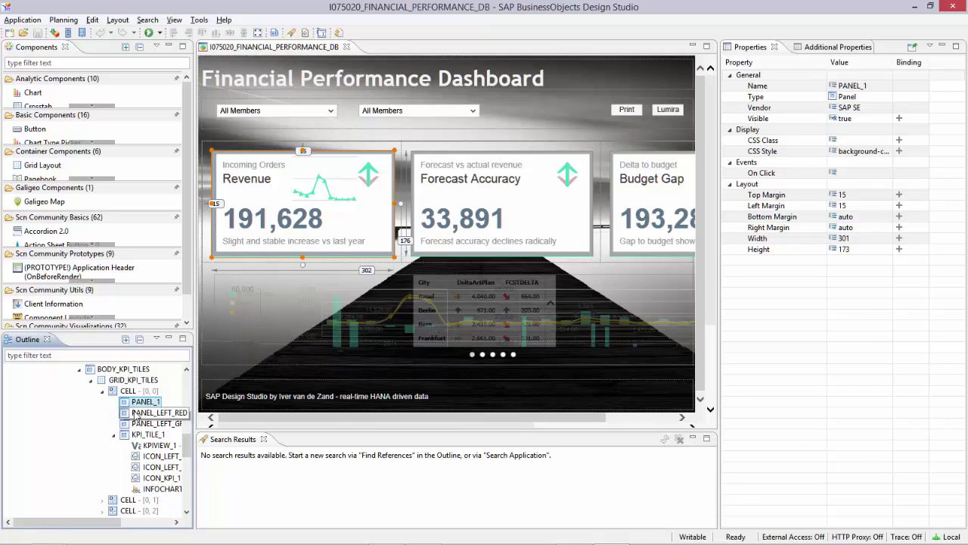
pyautogui.click(137, 412)
pyautogui.click(140, 424)
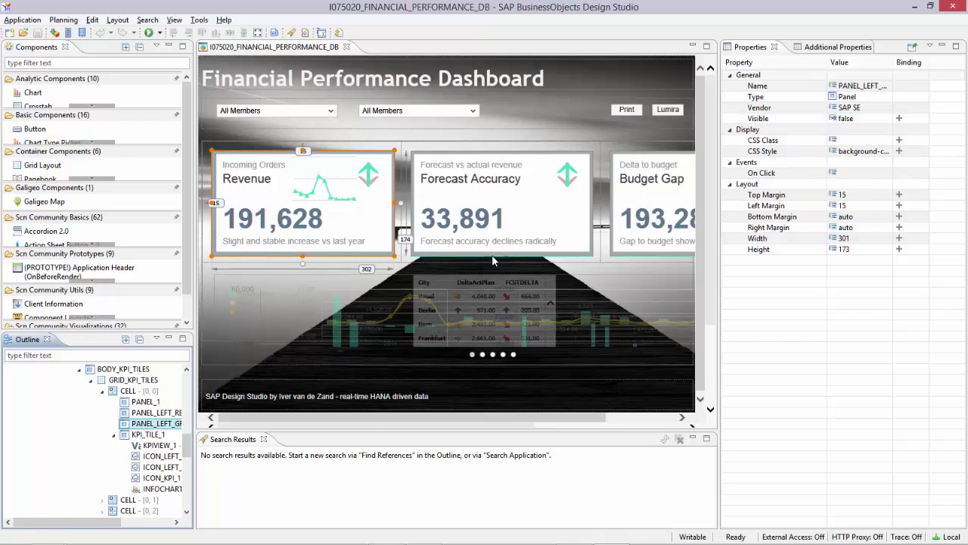
pyautogui.click(155, 412)
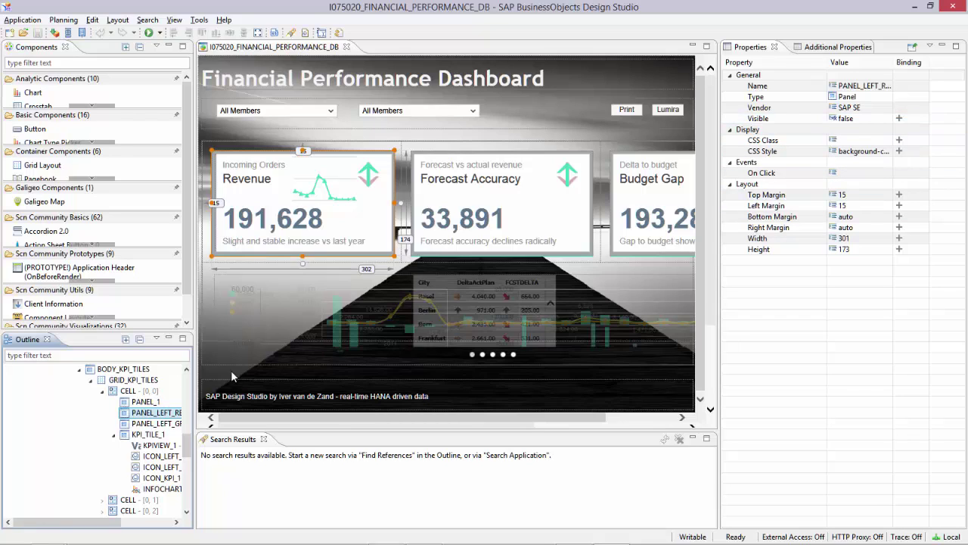
pyautogui.click(145, 402)
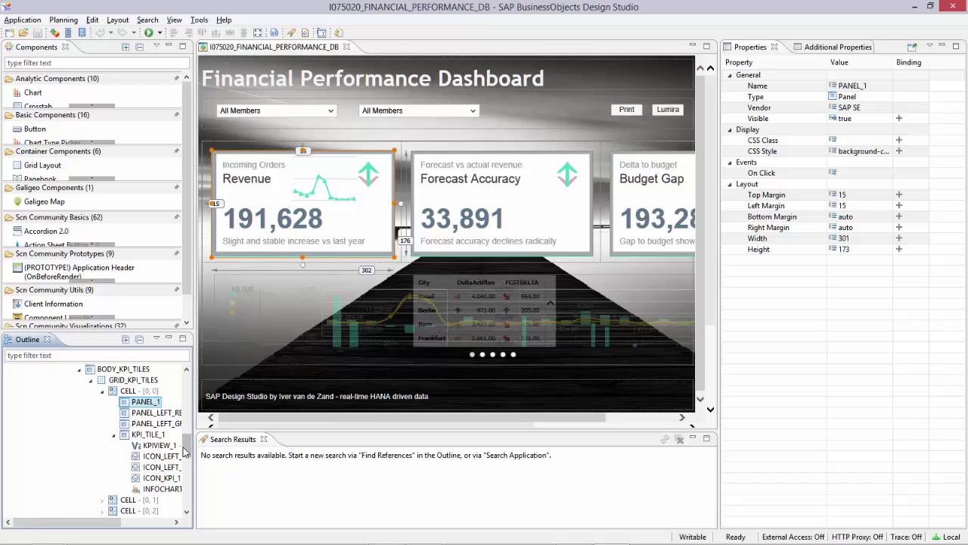
# Inspect the Revenue tile's green arrow icon, then the hidden ICON_LEFT_RED.
pyautogui.click(160, 456)
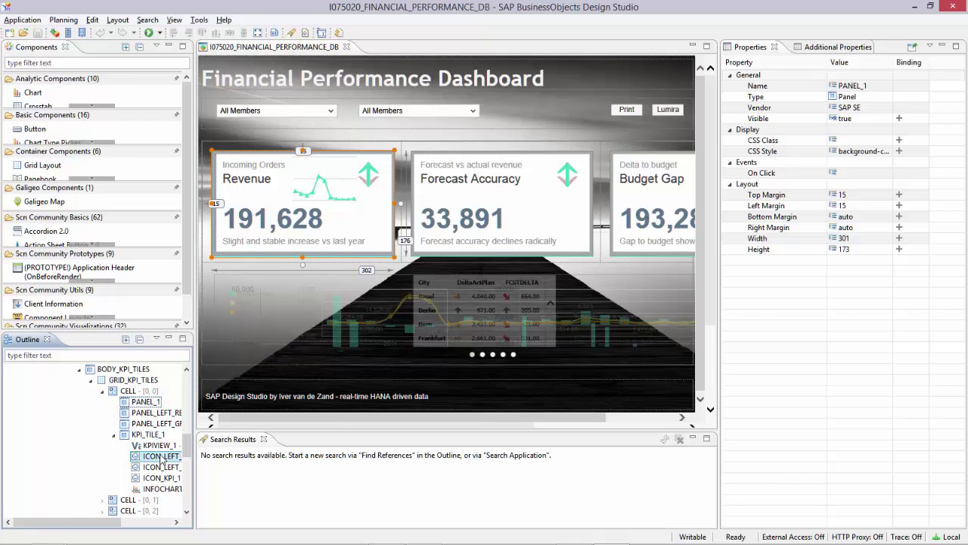
pyautogui.click(161, 467)
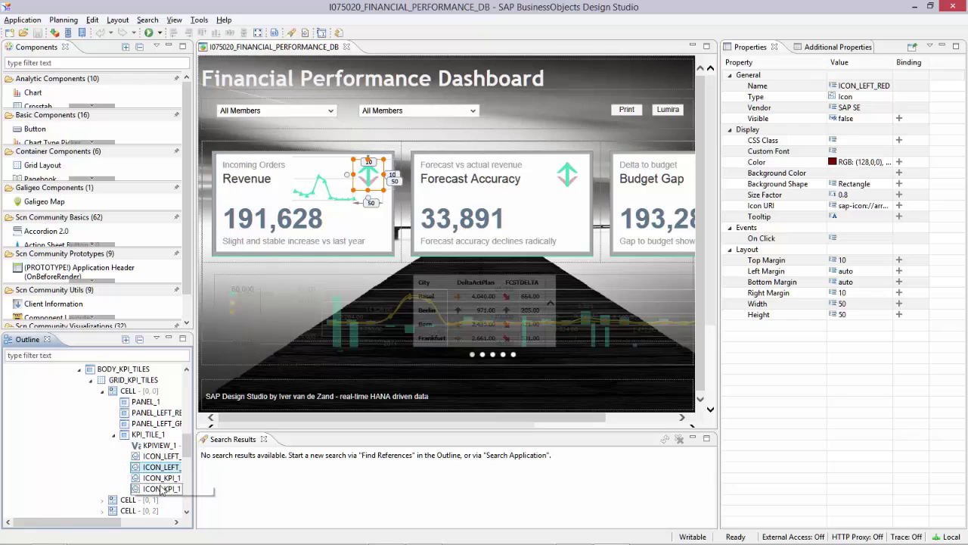
pyautogui.scroll(3, 152, 454)
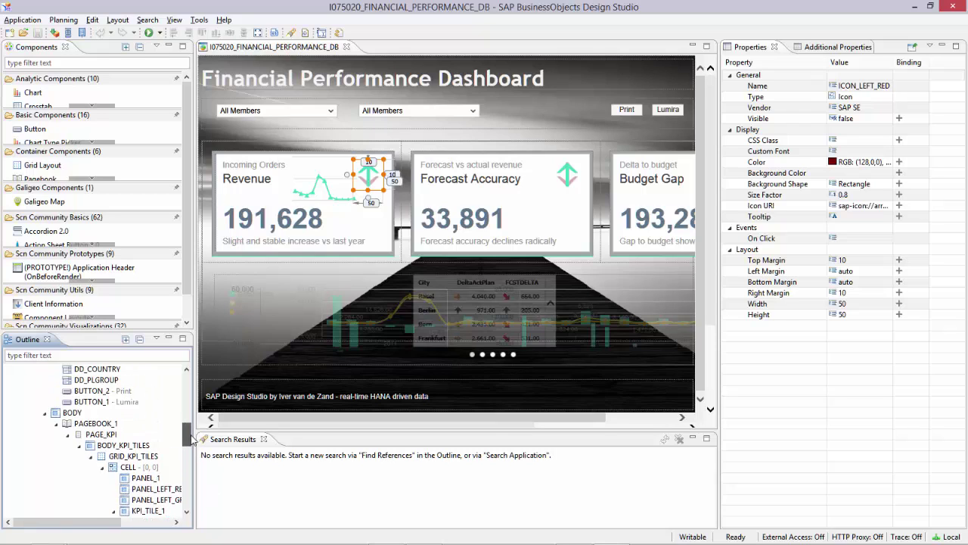
# Read DD_COUNTRY's On Select script without saving, then select the Revenue KPI tile KPIVIEW_1.
pyautogui.click(322, 115)
pyautogui.click(857, 196)
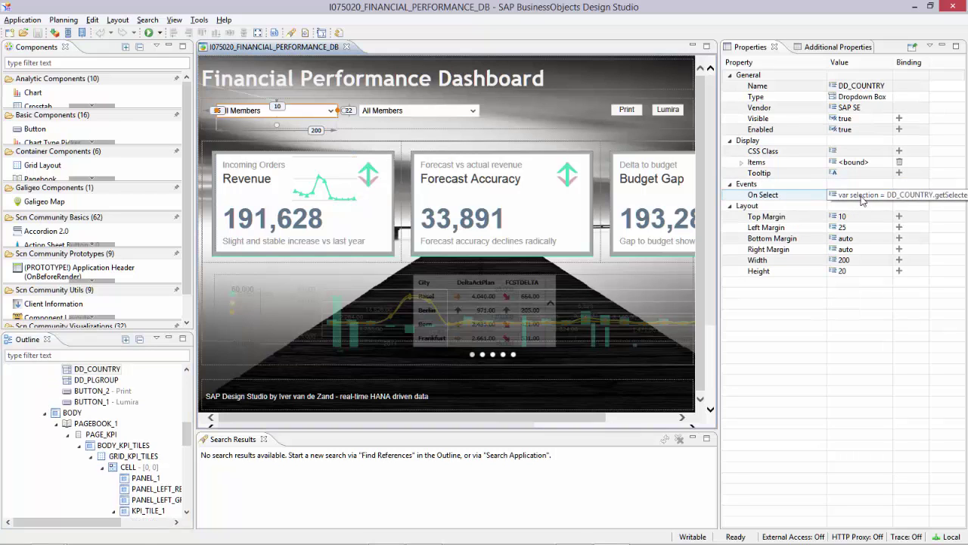
pyautogui.click(885, 194)
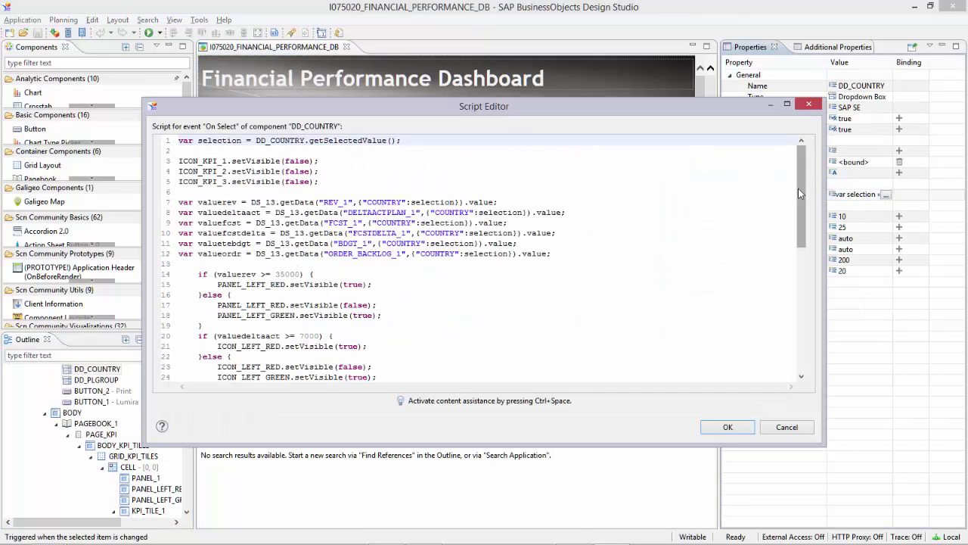
pyautogui.moveTo(798, 188)
pyautogui.mouseDown()
pyautogui.moveTo(817, 321)
pyautogui.moveTo(800, 181)
pyautogui.mouseUp()
pyautogui.scroll(-5, 479, 304)
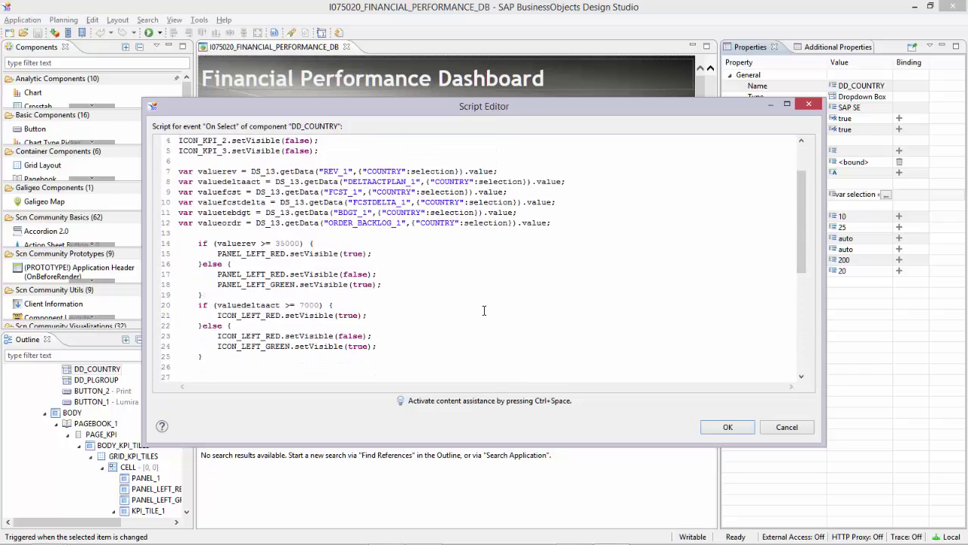
pyautogui.click(785, 428)
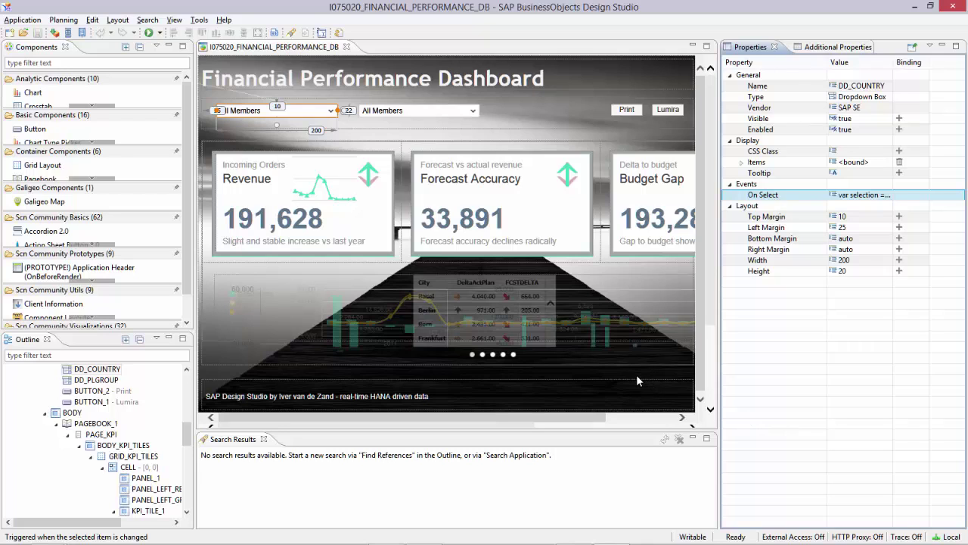
pyautogui.click(380, 219)
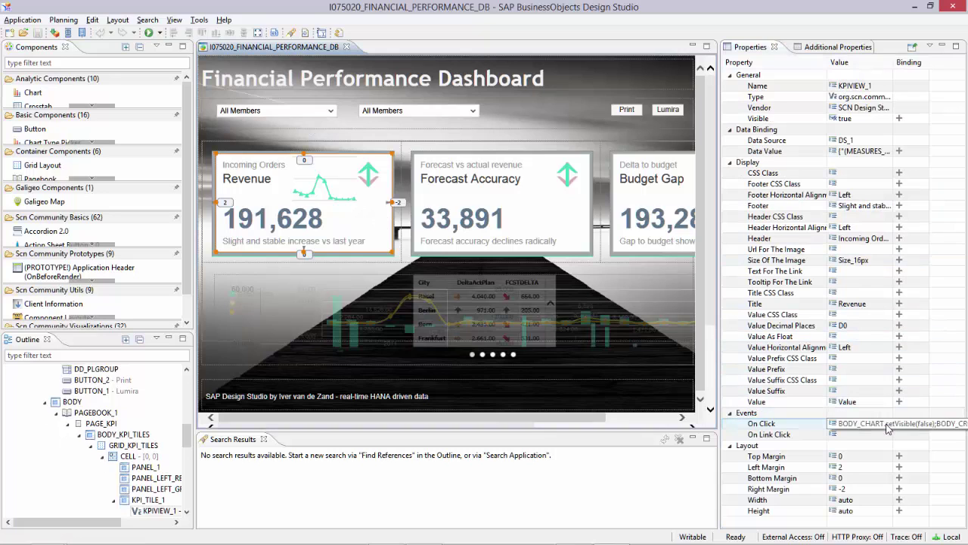
pyautogui.click(878, 428)
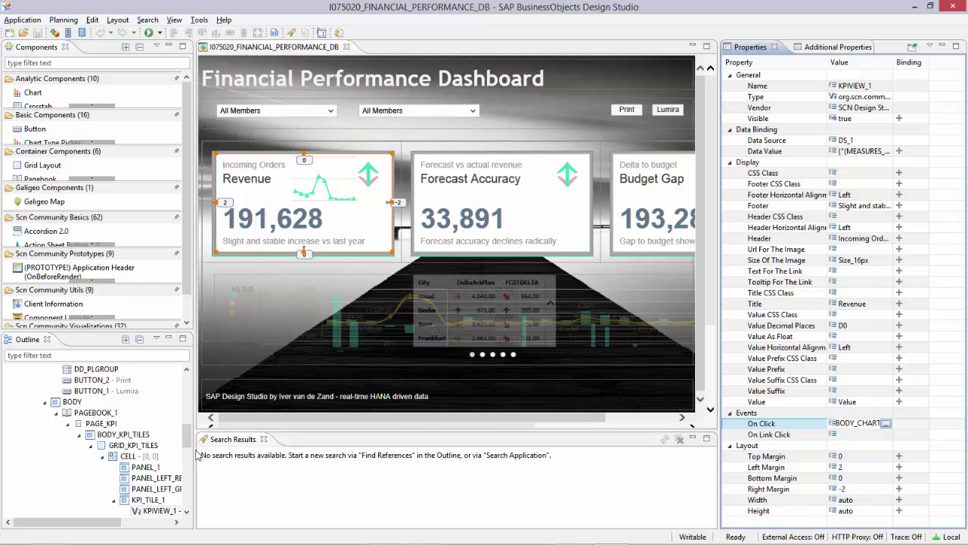
pyautogui.moveTo(187, 437); pyautogui.dragTo(191, 471)
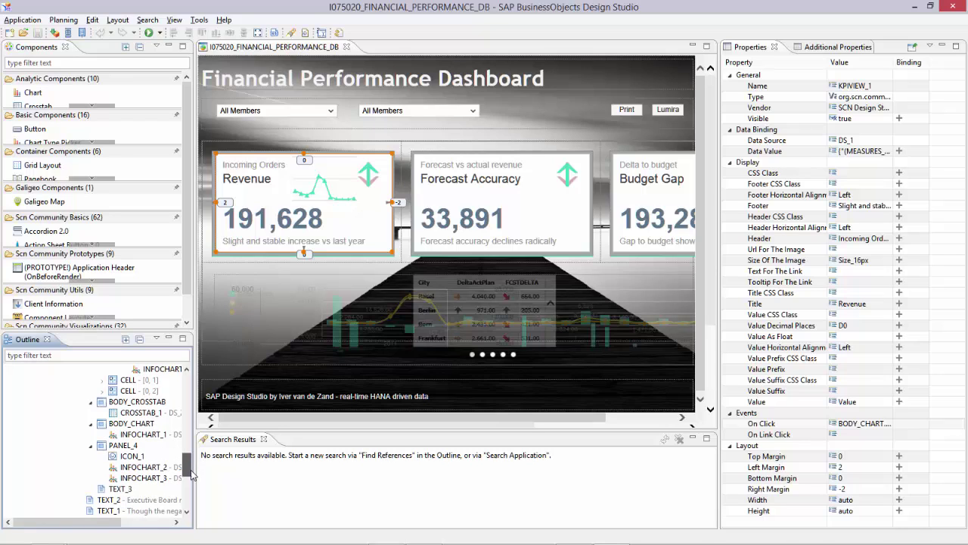
pyautogui.click(161, 369)
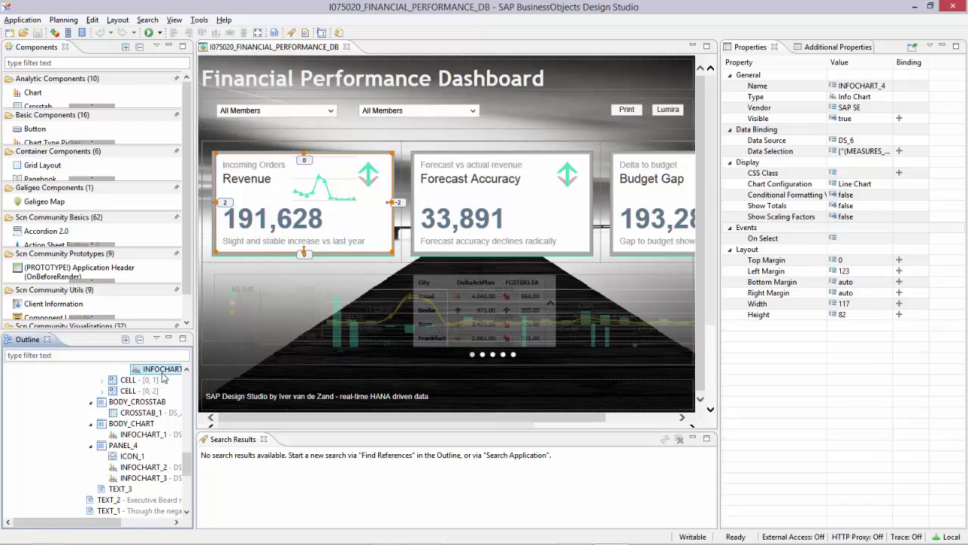
pyautogui.click(147, 466)
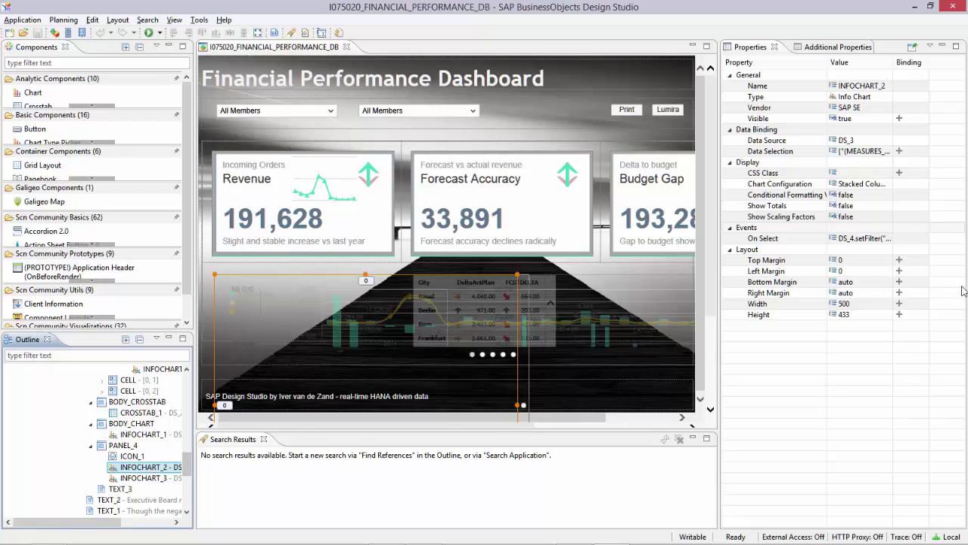
pyautogui.click(889, 241)
pyautogui.click(886, 238)
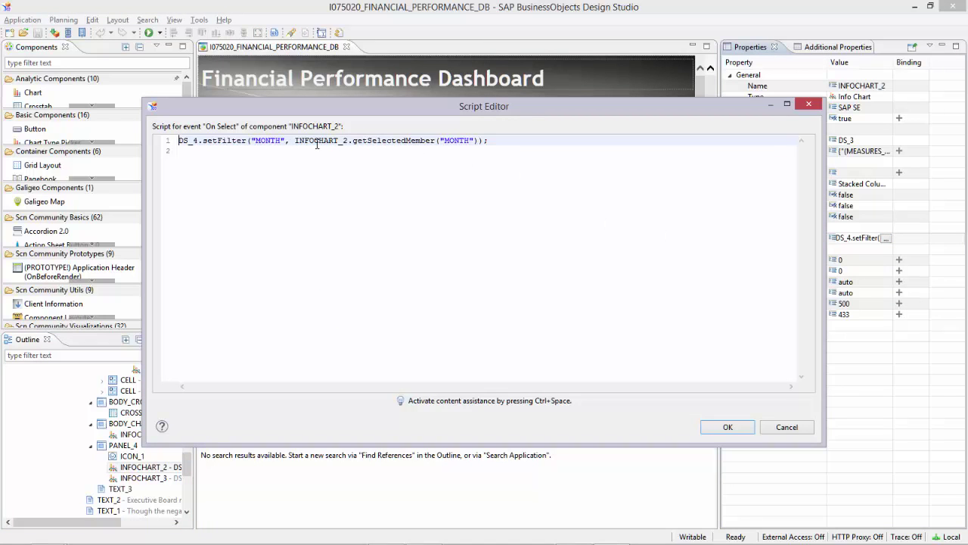
pyautogui.click(786, 427)
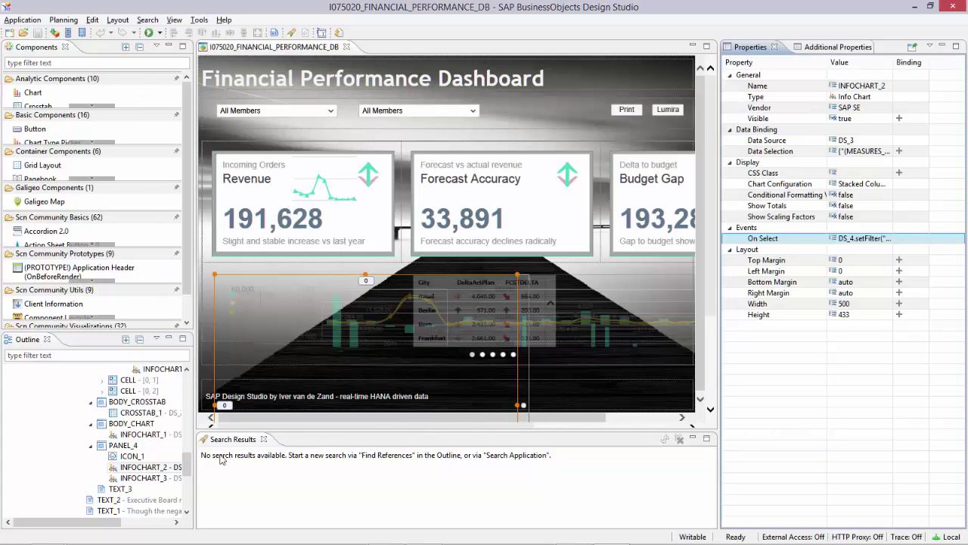
pyautogui.click(144, 477)
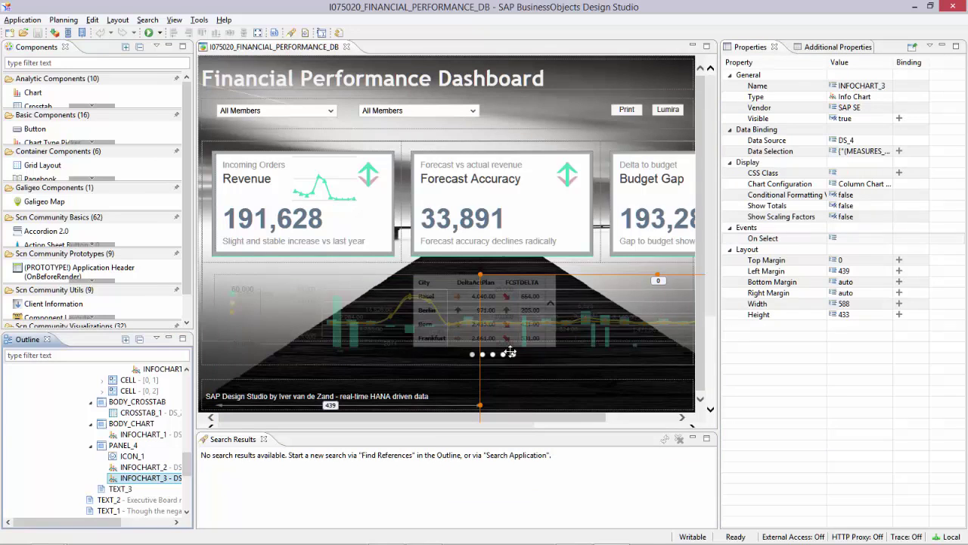
pyautogui.click(144, 467)
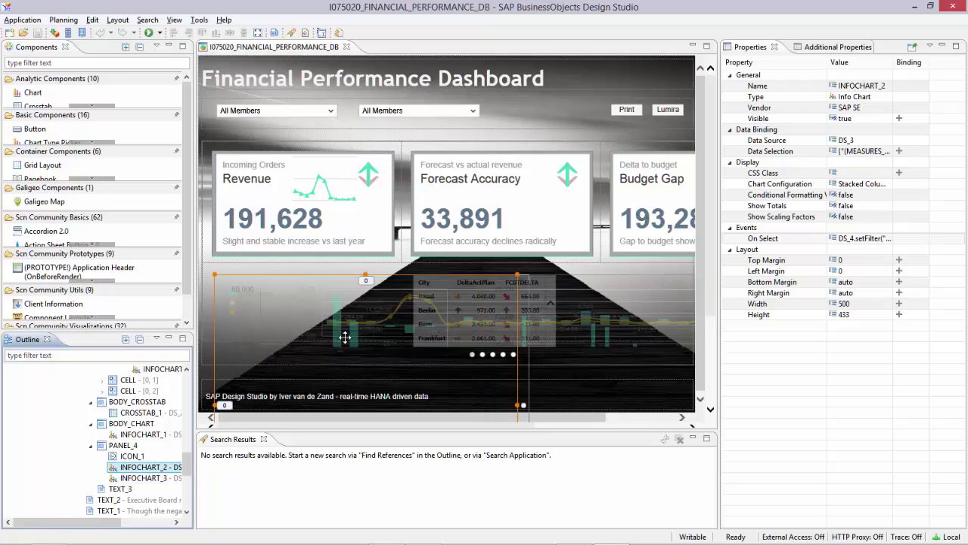
pyautogui.click(887, 239)
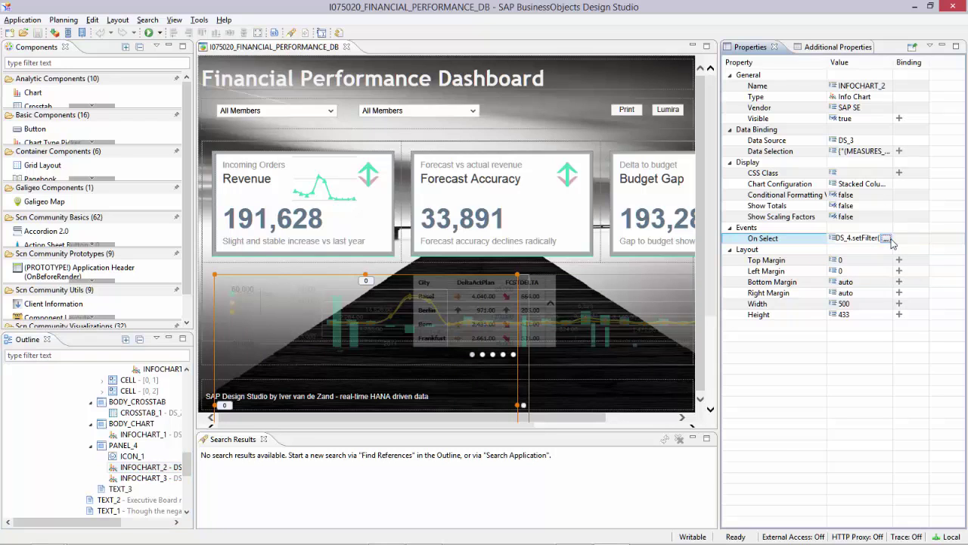
pyautogui.click(886, 239)
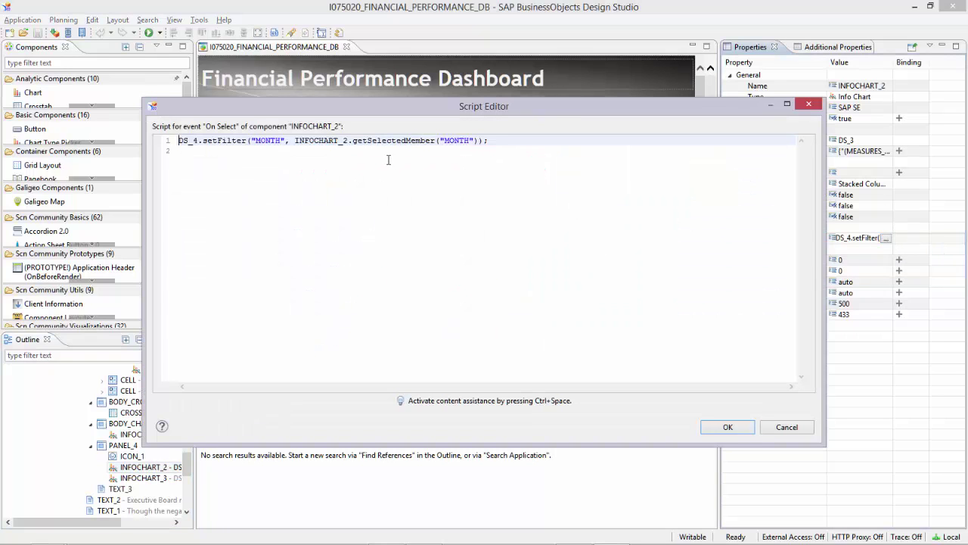
pyautogui.click(786, 426)
pyautogui.click(150, 477)
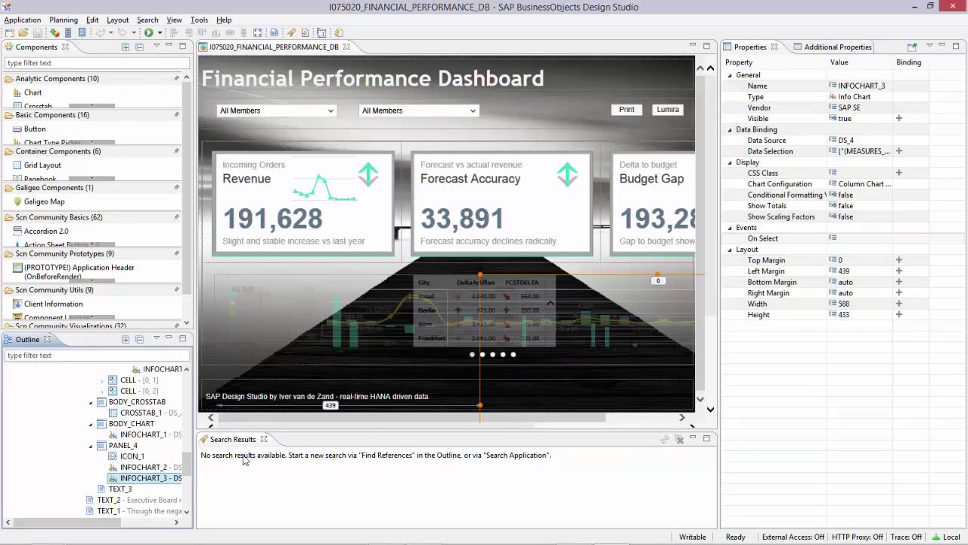
pyautogui.moveTo(189, 467); pyautogui.dragTo(196, 449)
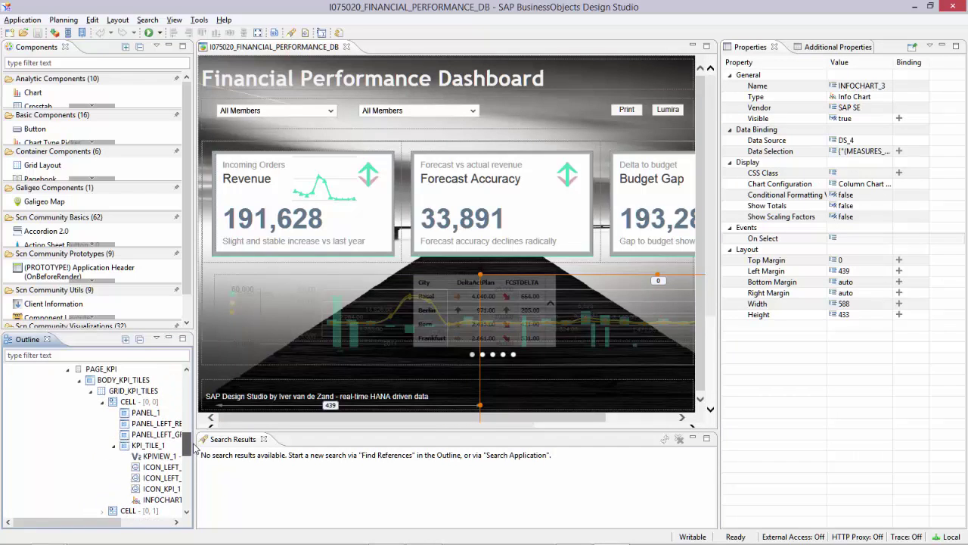
pyautogui.click(170, 456)
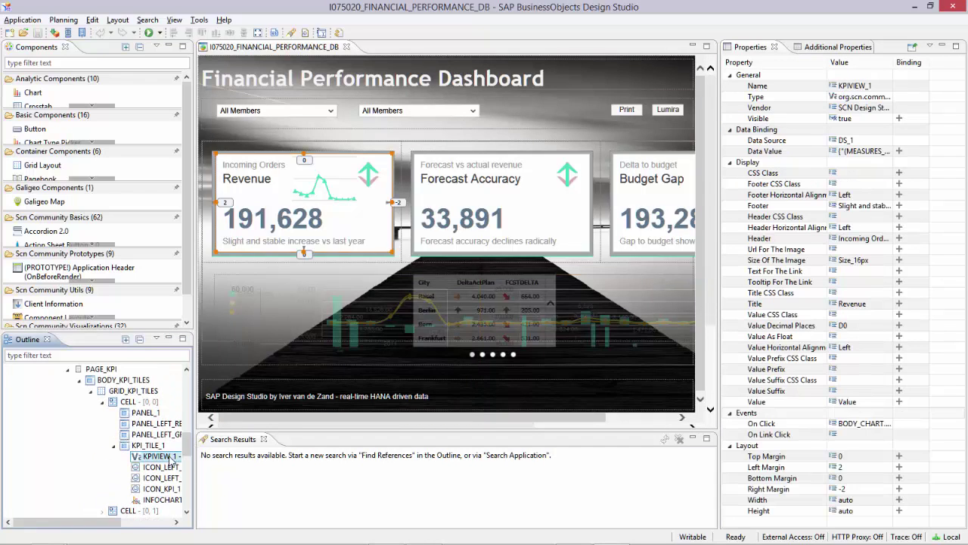
pyautogui.click(883, 426)
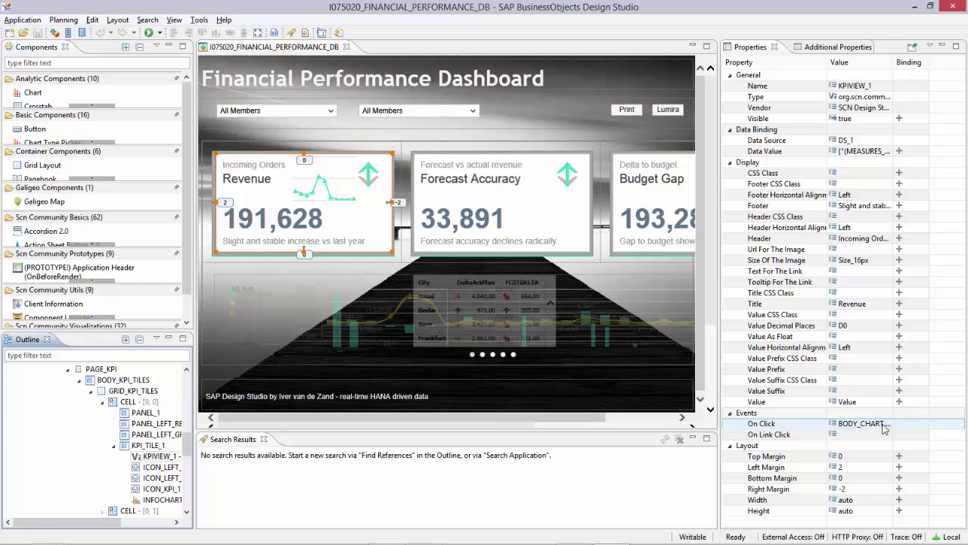
pyautogui.click(886, 424)
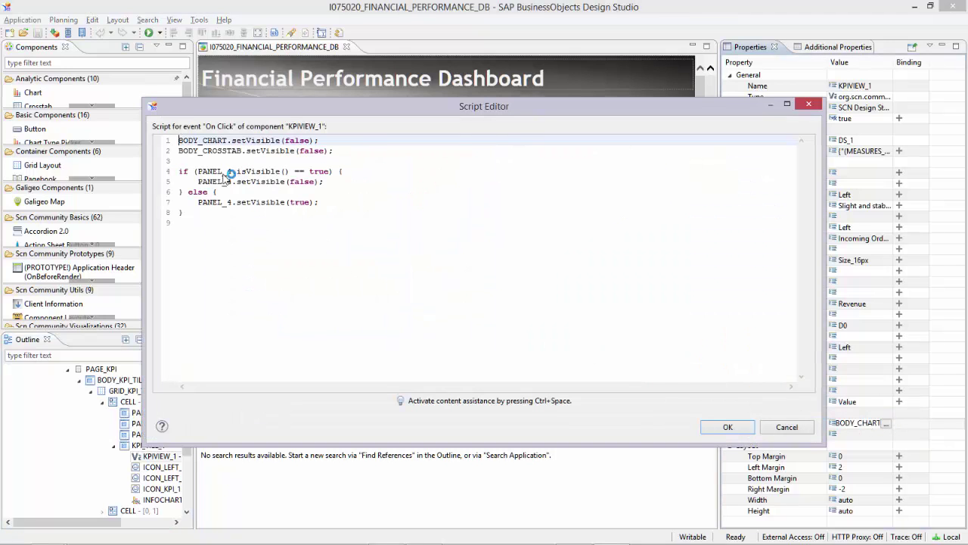
pyautogui.click(191, 219)
pyautogui.moveTo(190, 219); pyautogui.dragTo(175, 137)
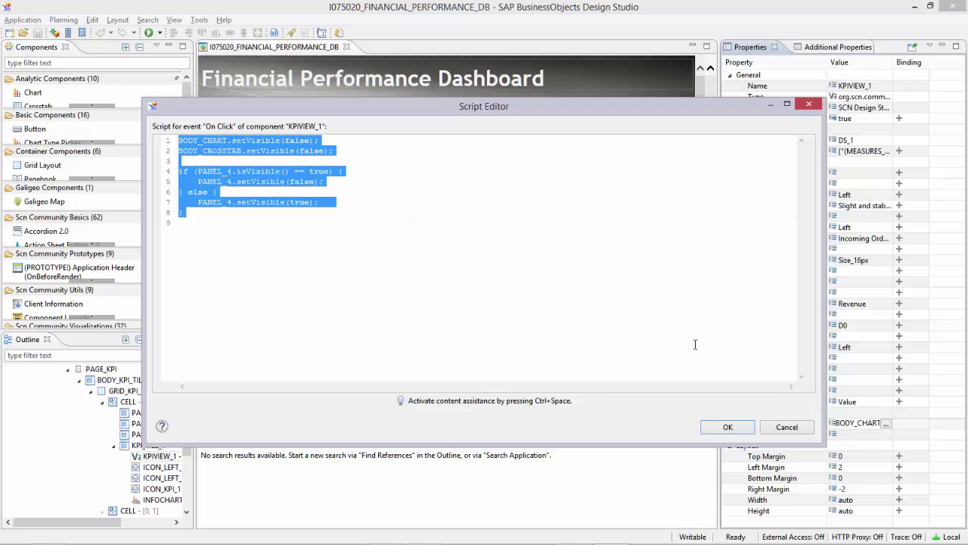
pyautogui.click(786, 428)
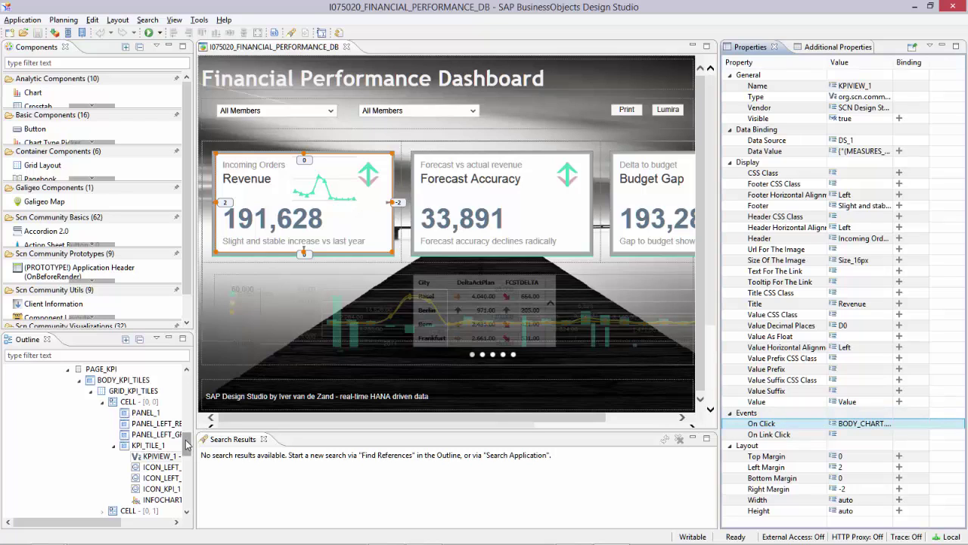
pyautogui.moveTo(189, 438); pyautogui.dragTo(194, 465)
# Select CROSSTAB_1 and check that its Conditional Formatting property is true.
pyautogui.click(149, 425)
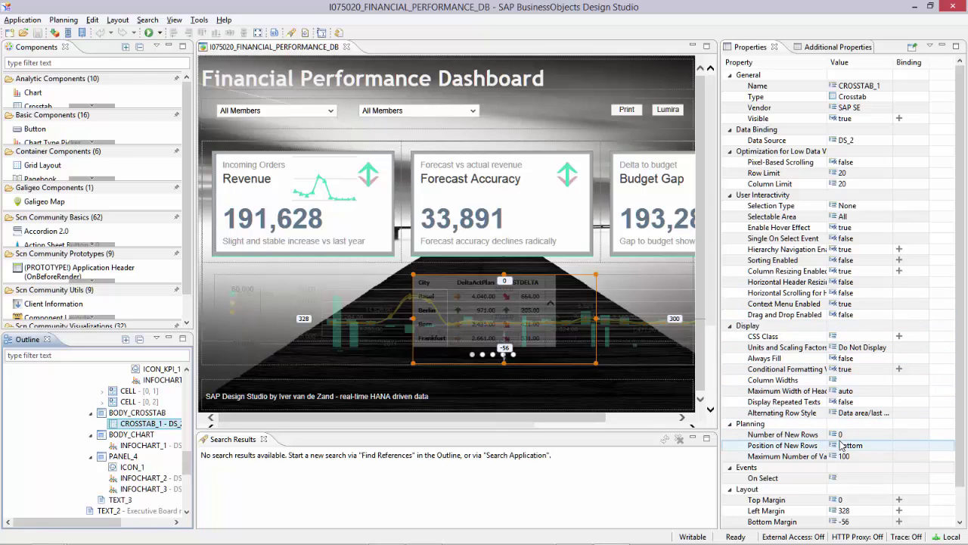
pyautogui.click(859, 370)
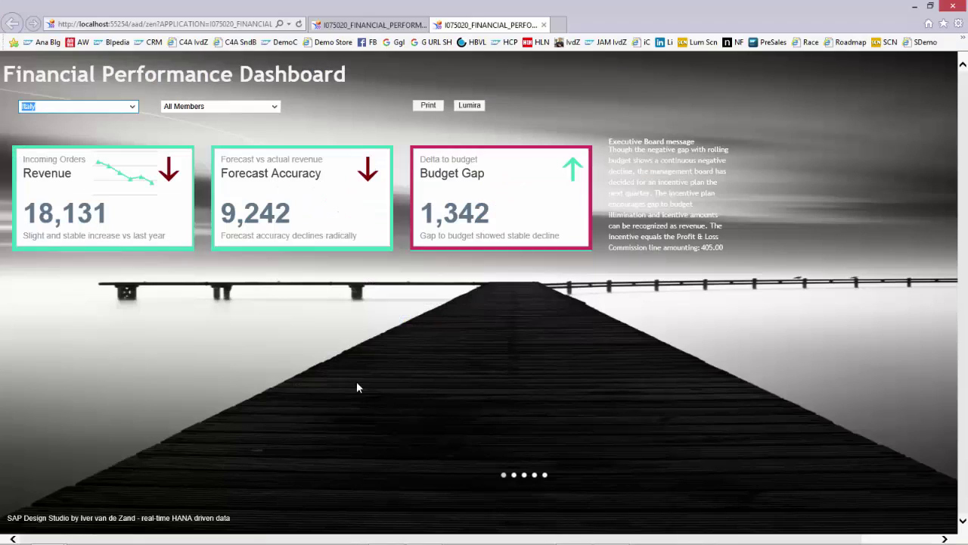
# Show the revenue bar charts, select months 3 and 4, then show the forecast city table.
pyautogui.click(161, 218)
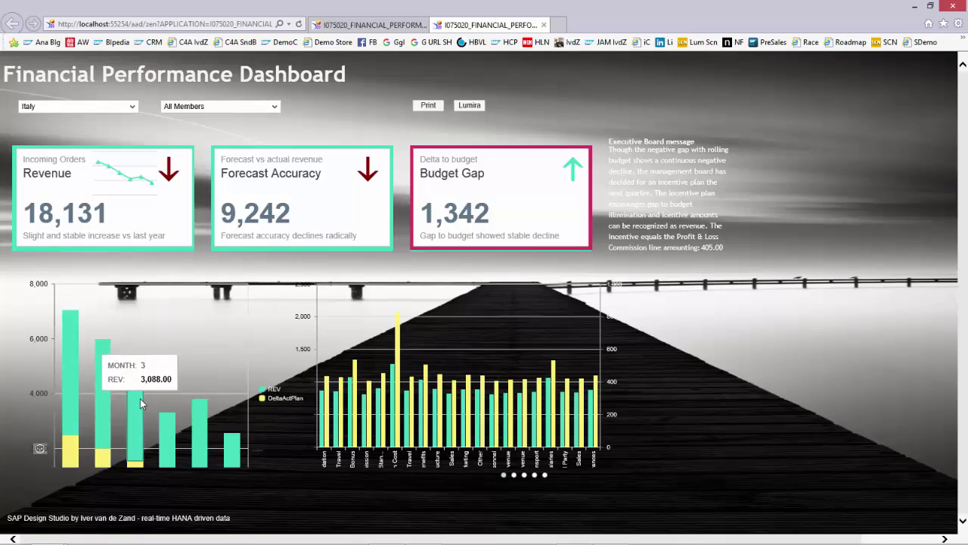
pyautogui.click(141, 400)
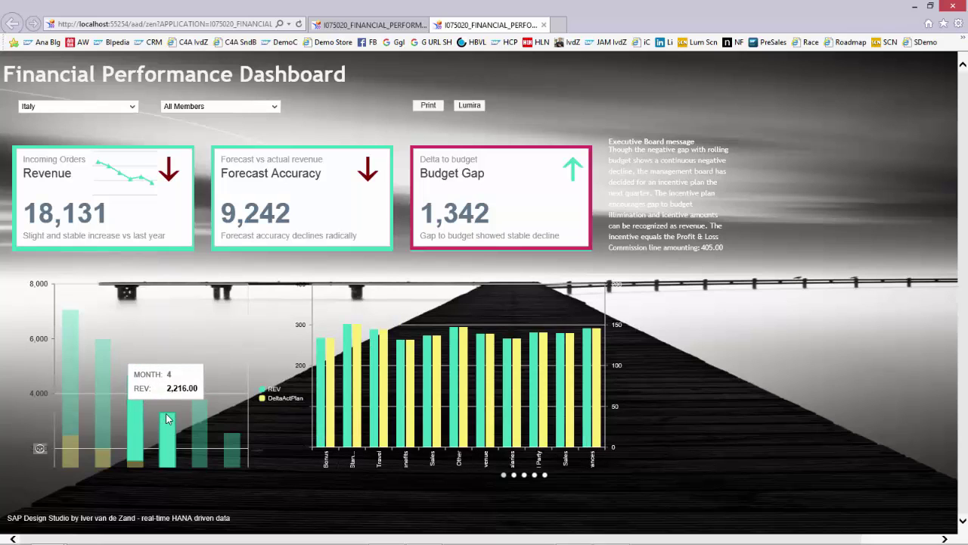
pyautogui.keyDown('ctrl'); pyautogui.click(166, 413); pyautogui.keyUp('ctrl')
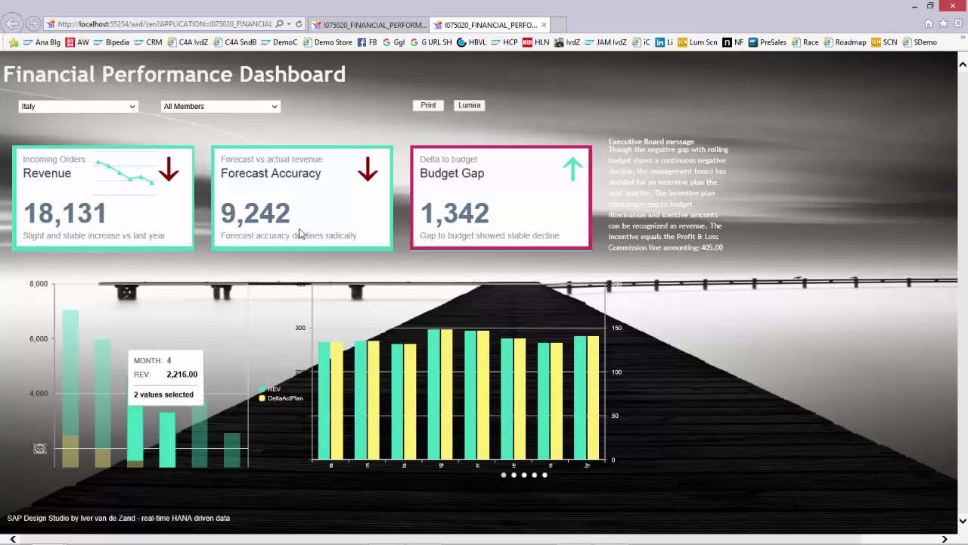
pyautogui.click(327, 220)
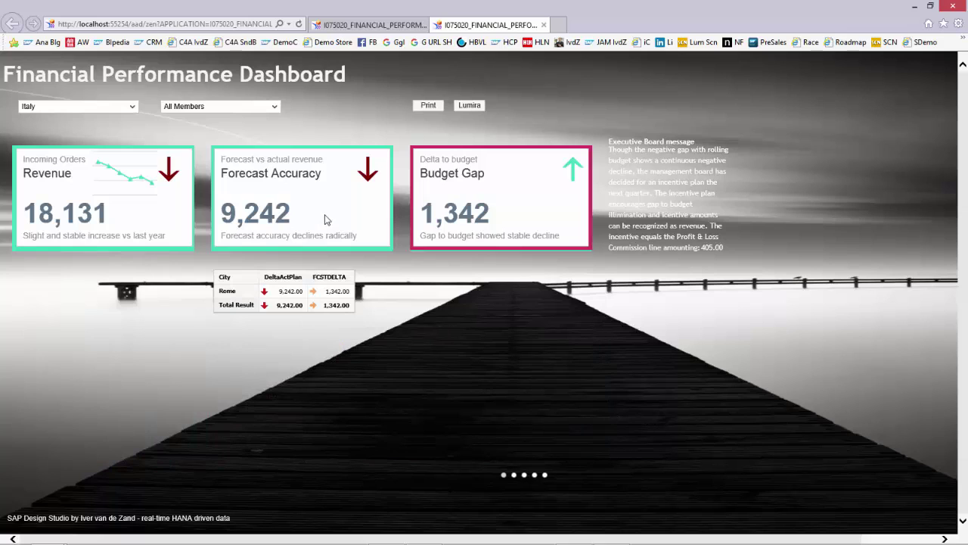
# Reset country to All Members, view the budget gap trend, and filter to Personal Expenses.
pyautogui.click(133, 106)
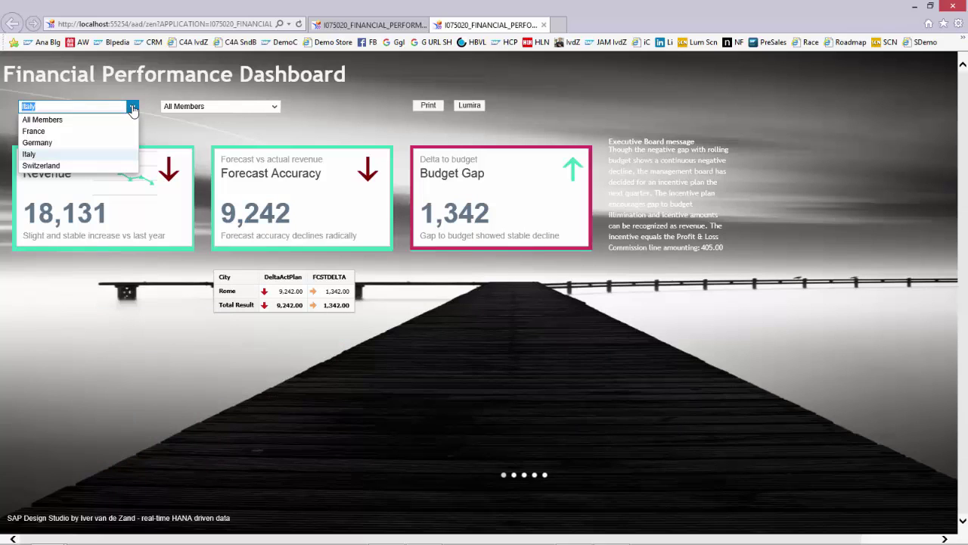
pyautogui.click(119, 120)
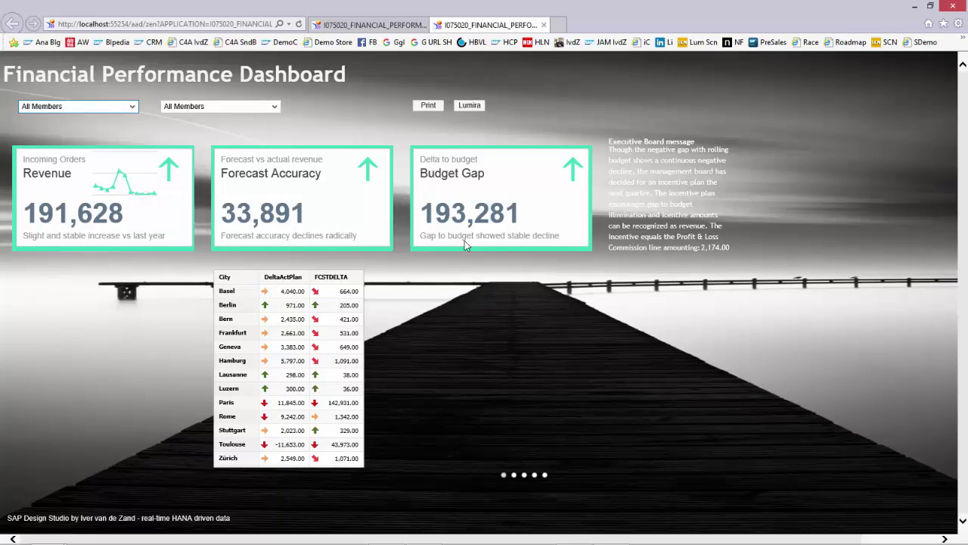
pyautogui.click(484, 214)
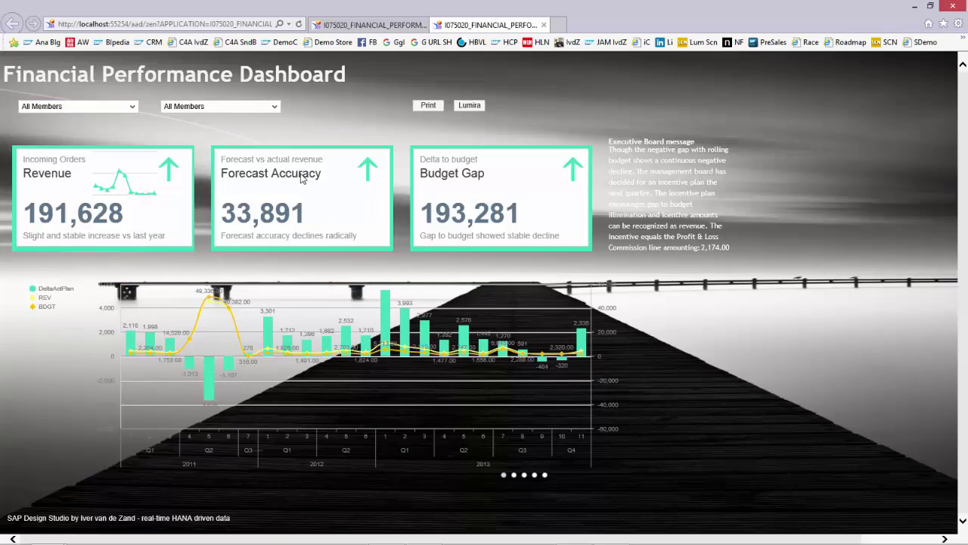
pyautogui.click(273, 106)
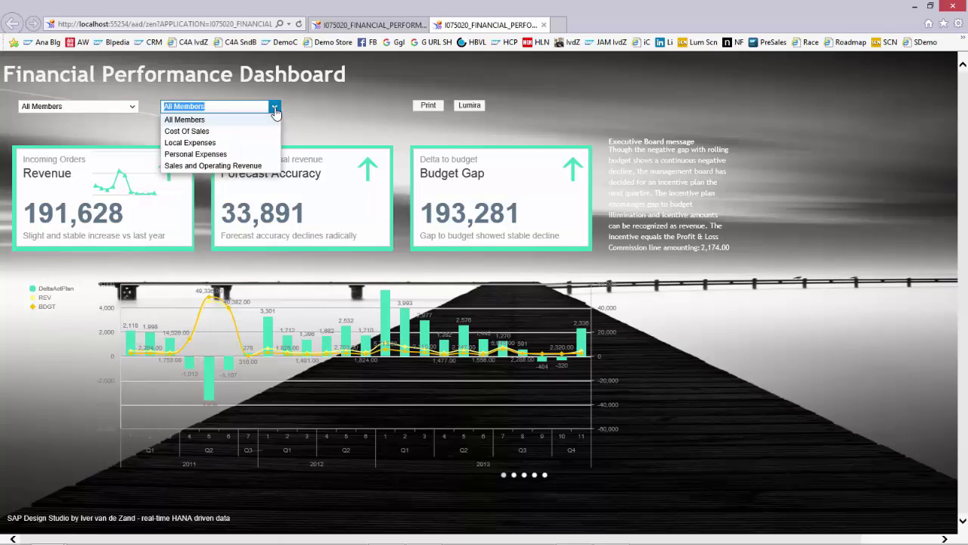
pyautogui.click(239, 154)
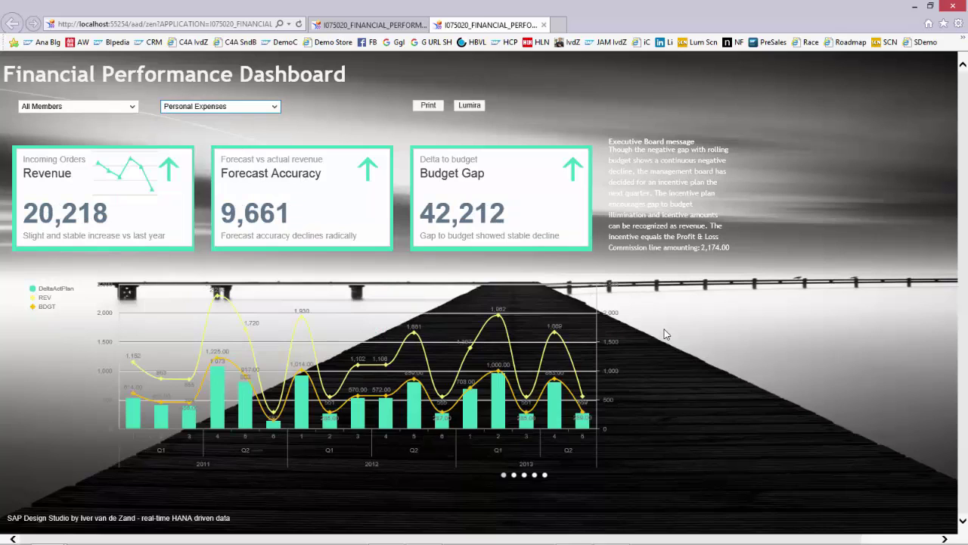
pyautogui.click(343, 225)
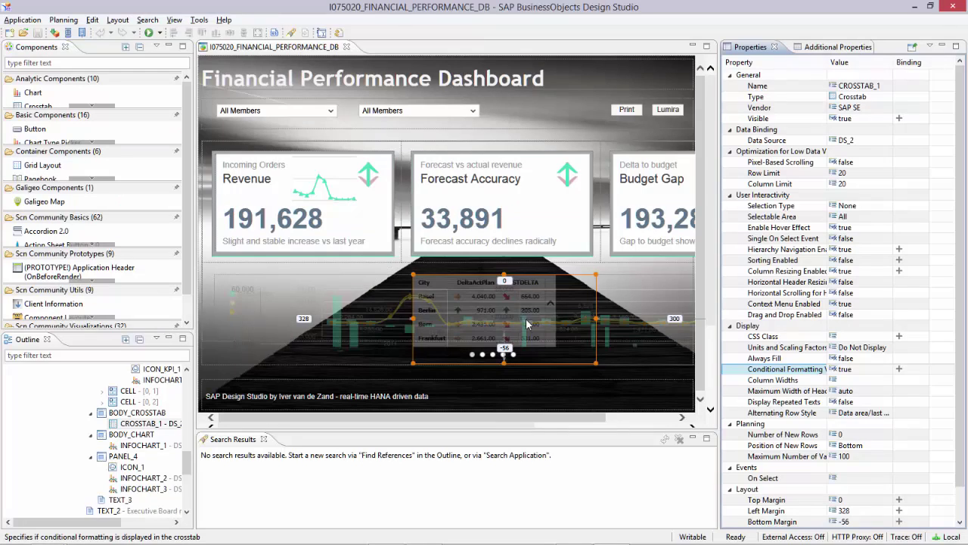
pyautogui.click(550, 220)
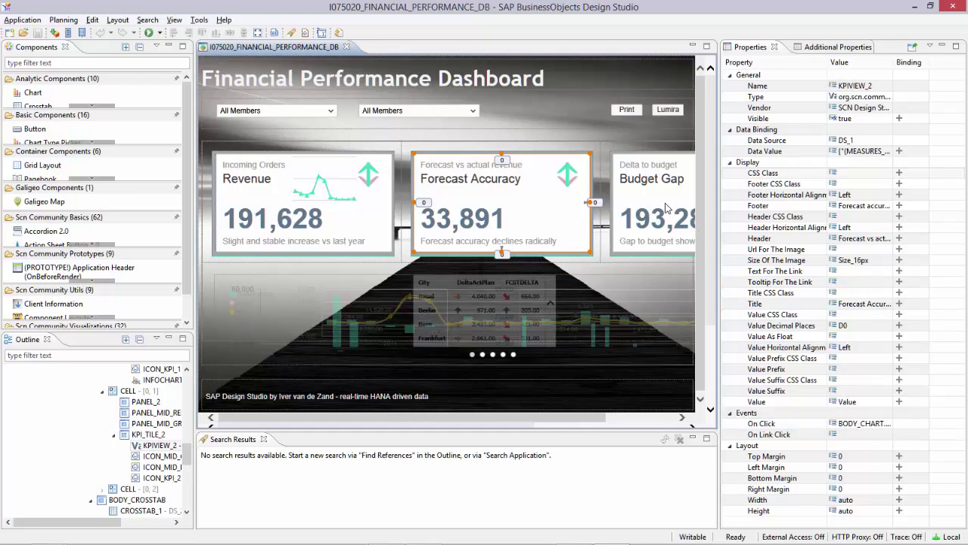
pyautogui.click(692, 219)
pyautogui.click(866, 424)
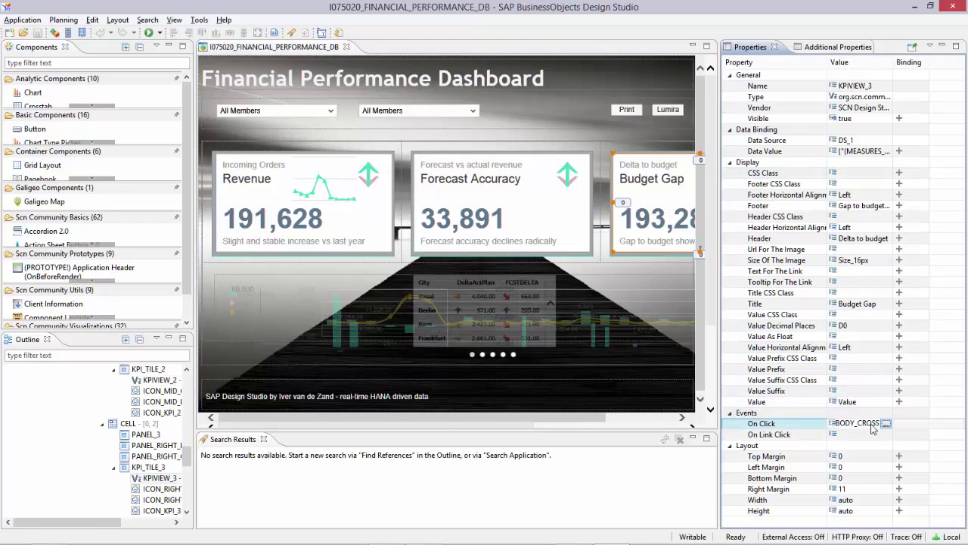
pyautogui.click(885, 423)
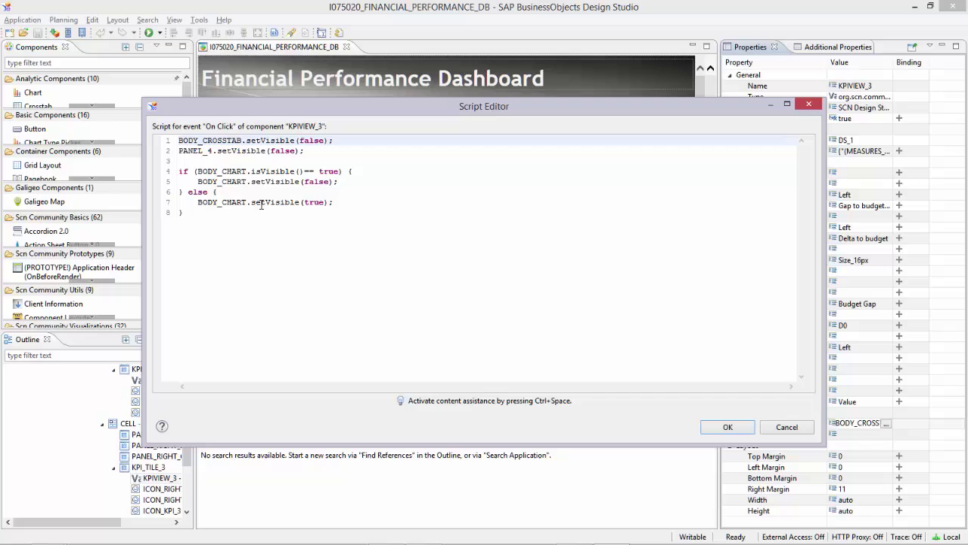
pyautogui.click(806, 428)
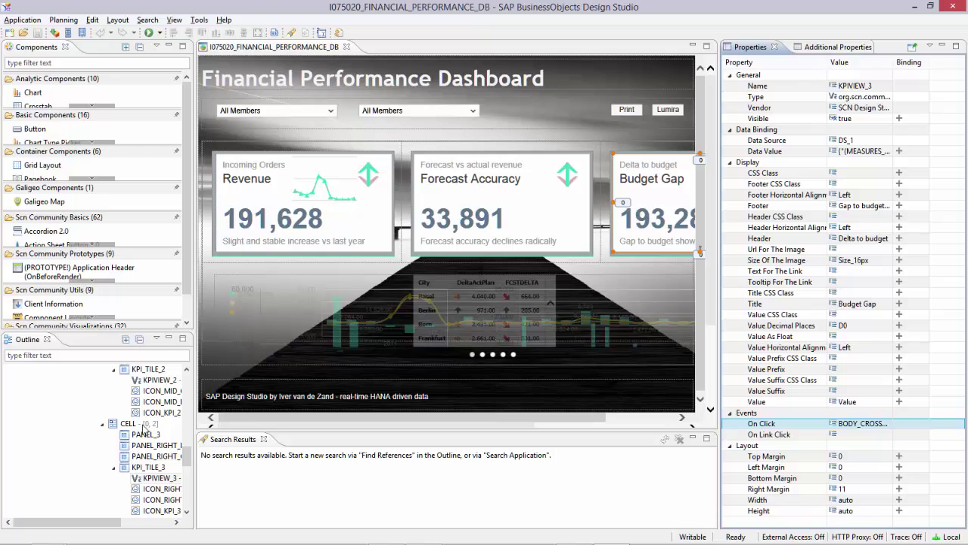
pyautogui.scroll(-5, 143, 429)
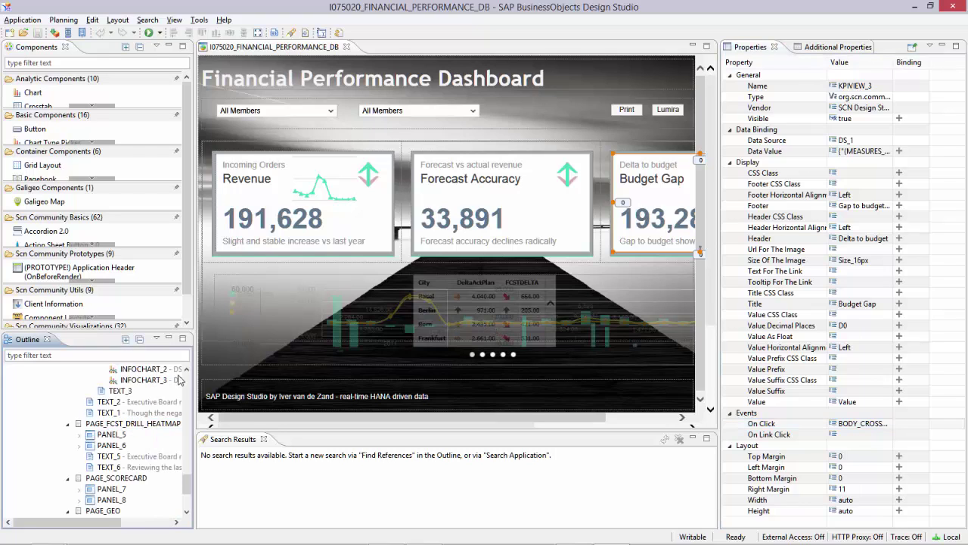
# Show PAGE_FCST_DRILL_HEATMAP and inspect CHART_TYPE_PICKER's Chart Reference list.
pyautogui.click(130, 424)
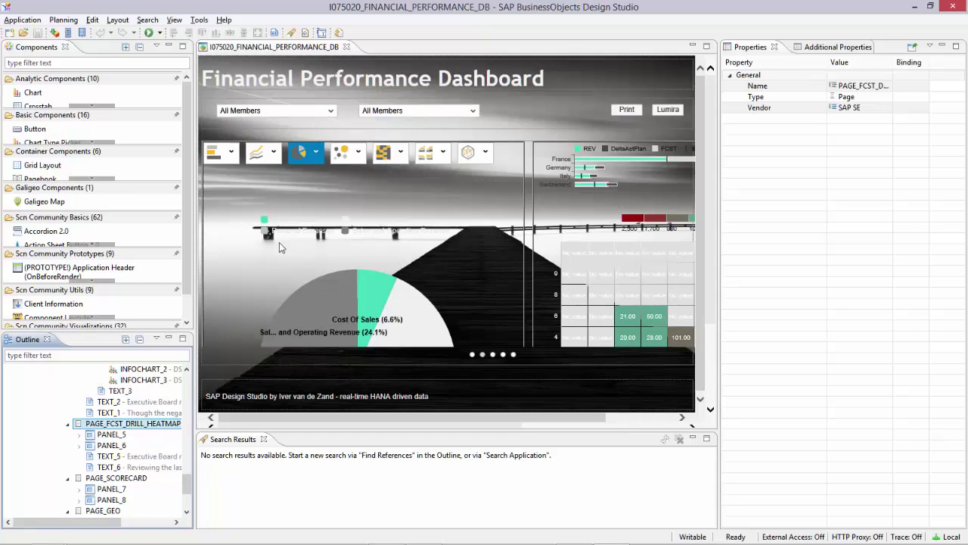
pyautogui.click(278, 164)
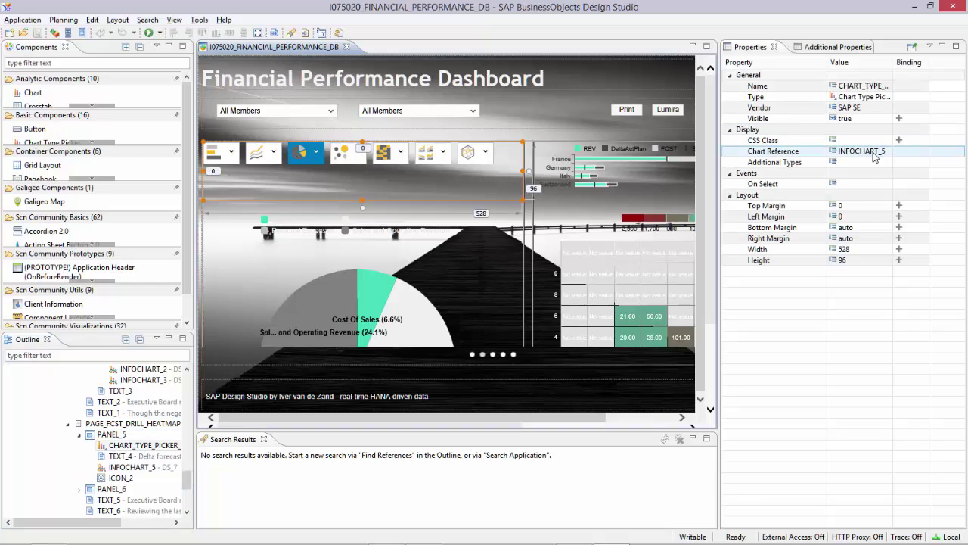
pyautogui.click(875, 156)
pyautogui.click(886, 151)
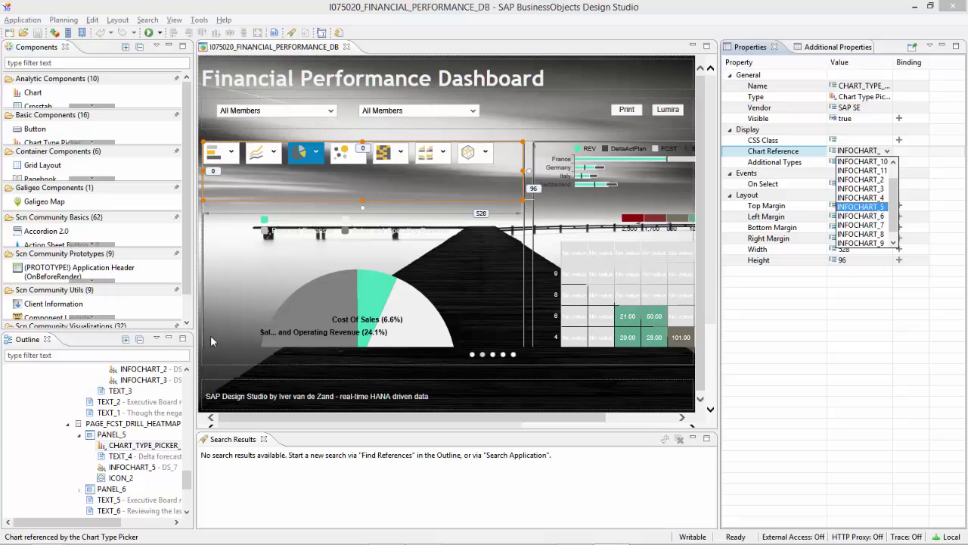
# Review pie chart INFOCHART_5's On Select drill-down script unchanged, then select ICON_2.
pyautogui.click(143, 467)
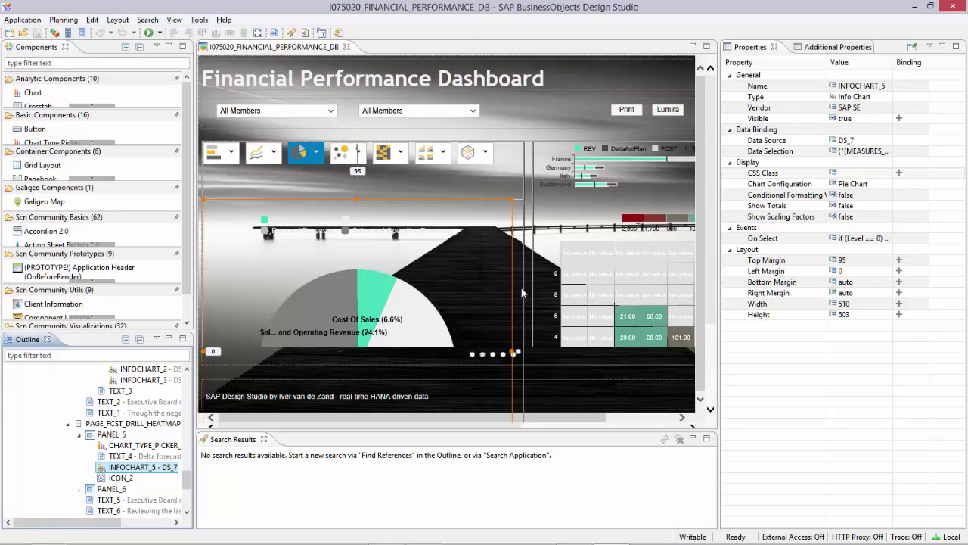
pyautogui.click(869, 243)
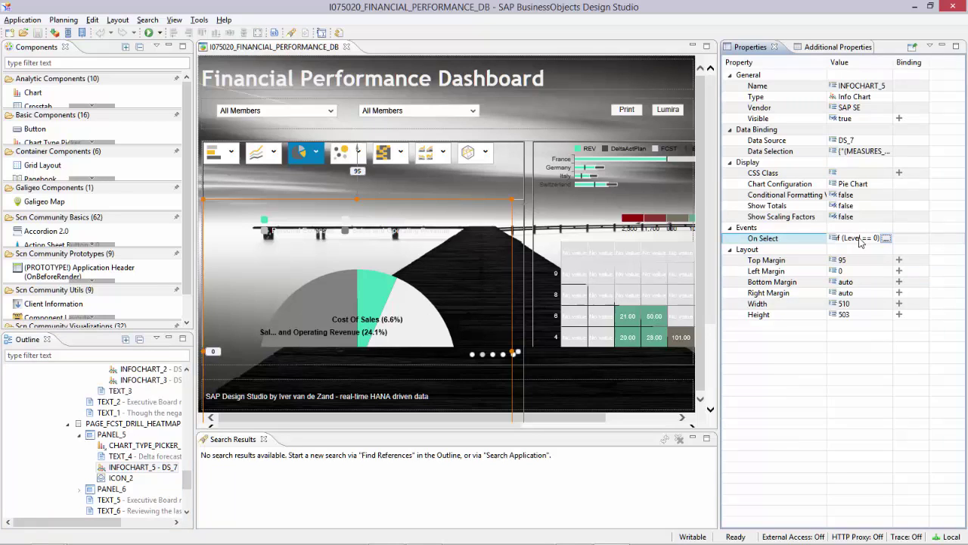
pyautogui.click(885, 239)
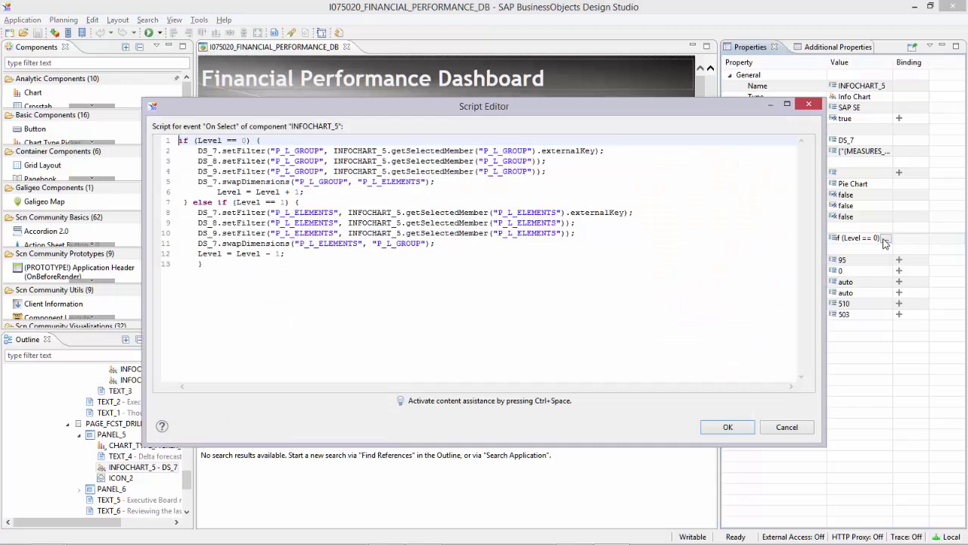
pyautogui.click(786, 427)
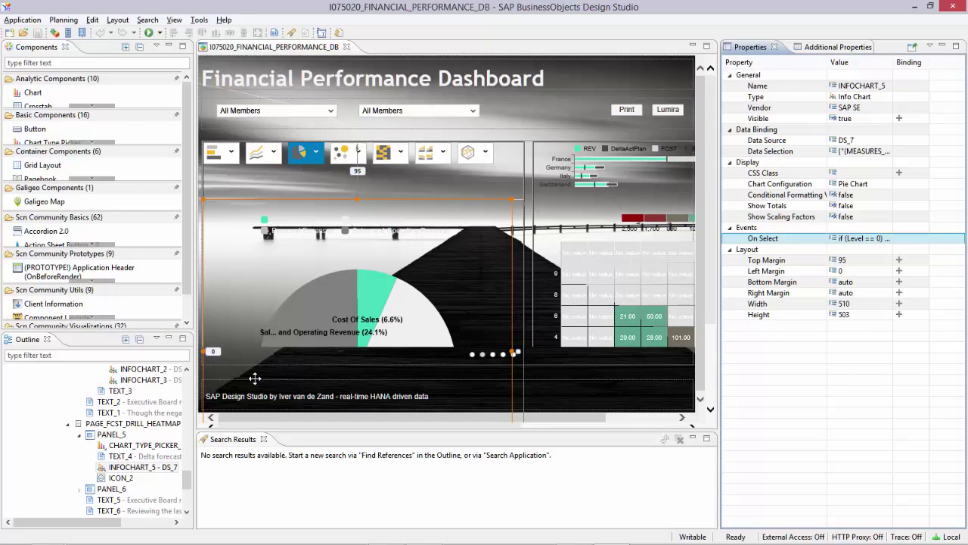
pyautogui.click(121, 478)
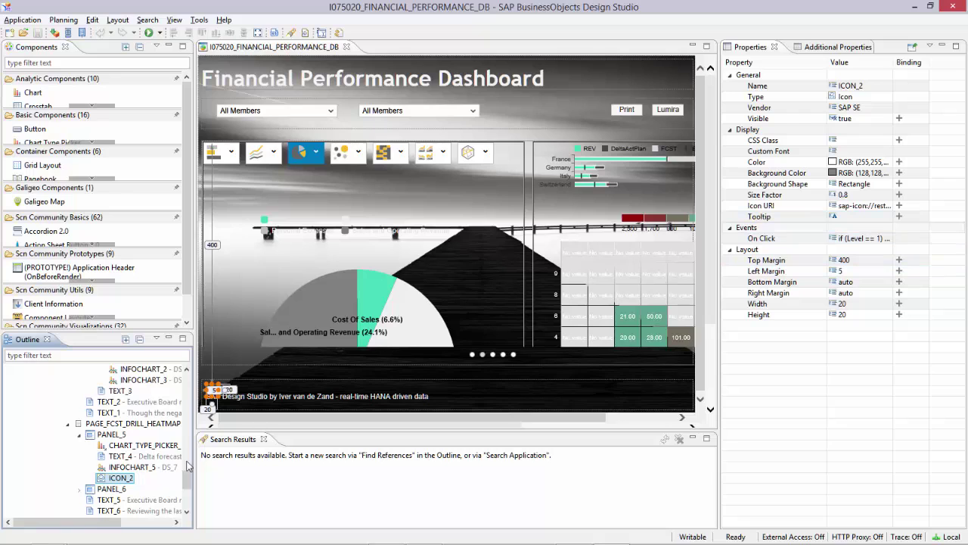
# Expand PANEL_6 and inspect bullet chart INFOCHART_7, heat map INFOCHART_6 and TEXT_6.
pyautogui.scroll(-3, 126, 445)
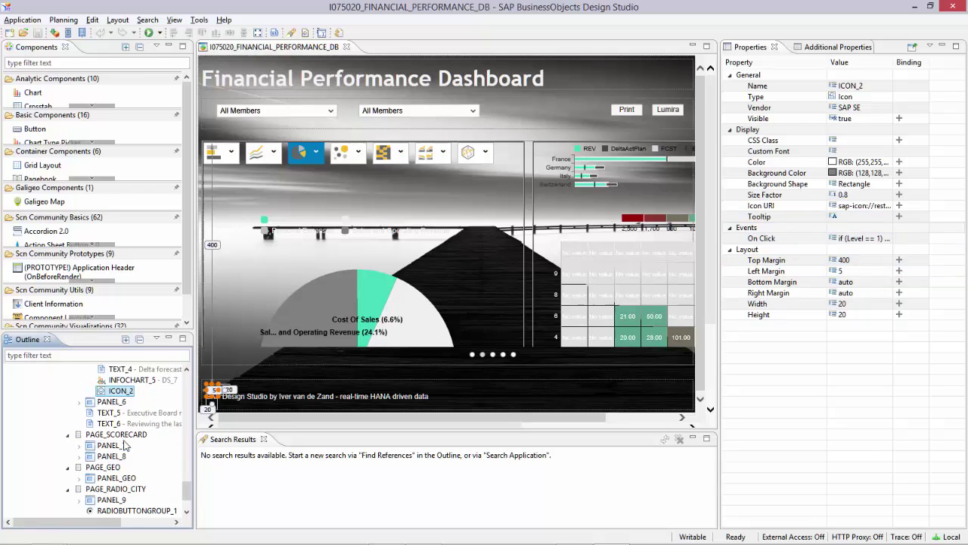
pyautogui.click(112, 403)
pyautogui.click(80, 403)
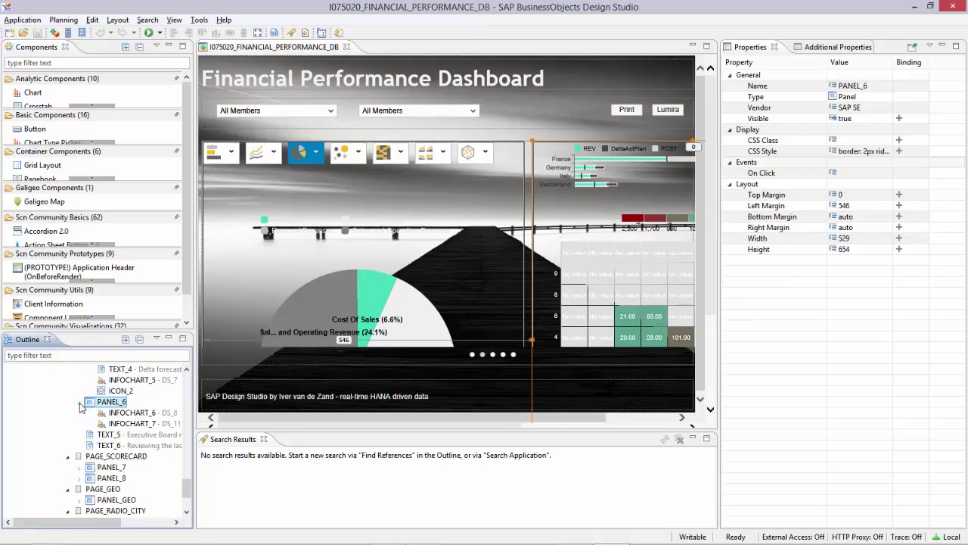
pyautogui.click(132, 423)
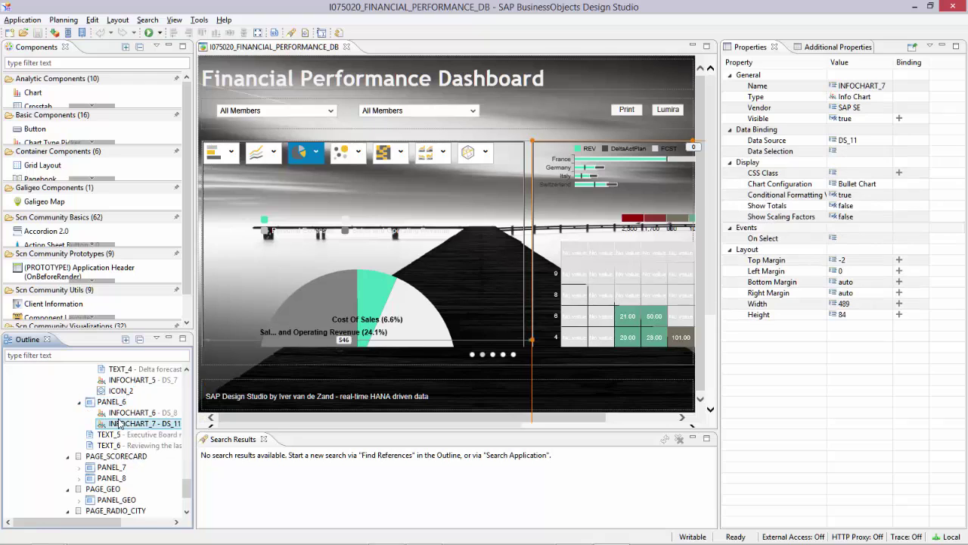
pyautogui.click(126, 414)
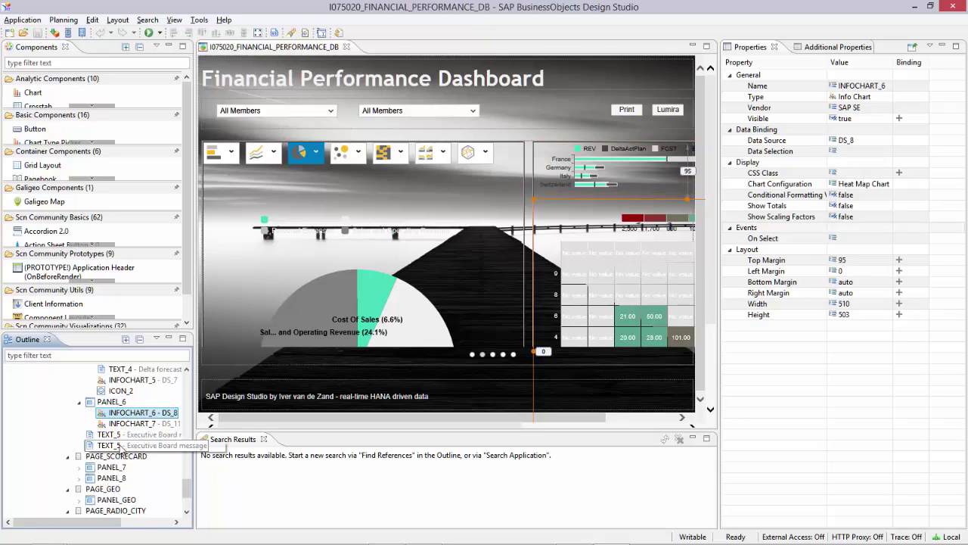
pyautogui.click(109, 445)
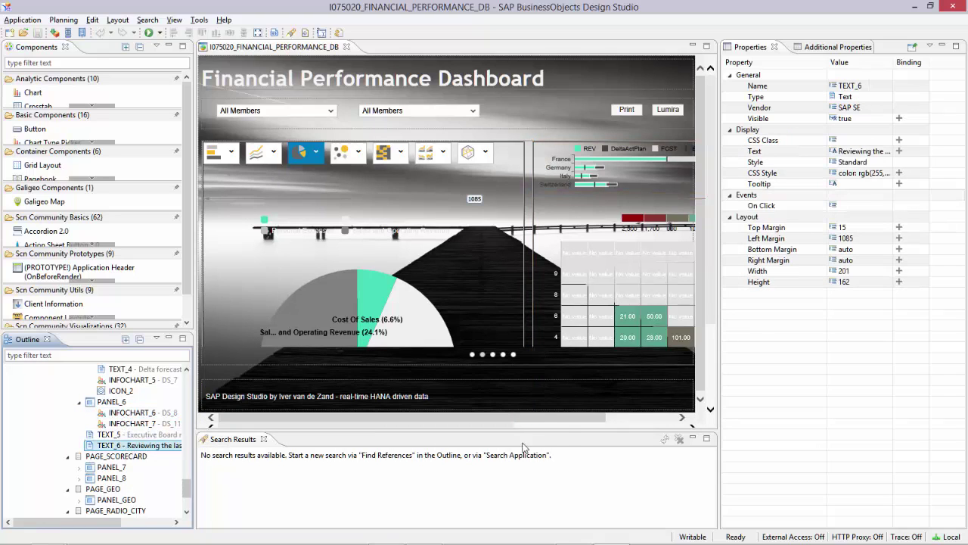
# Undo the accidental heat map move, lower the Search Results sash, and reselect TEXT_6.
pyautogui.moveTo(578, 415); pyautogui.dragTo(595, 418)
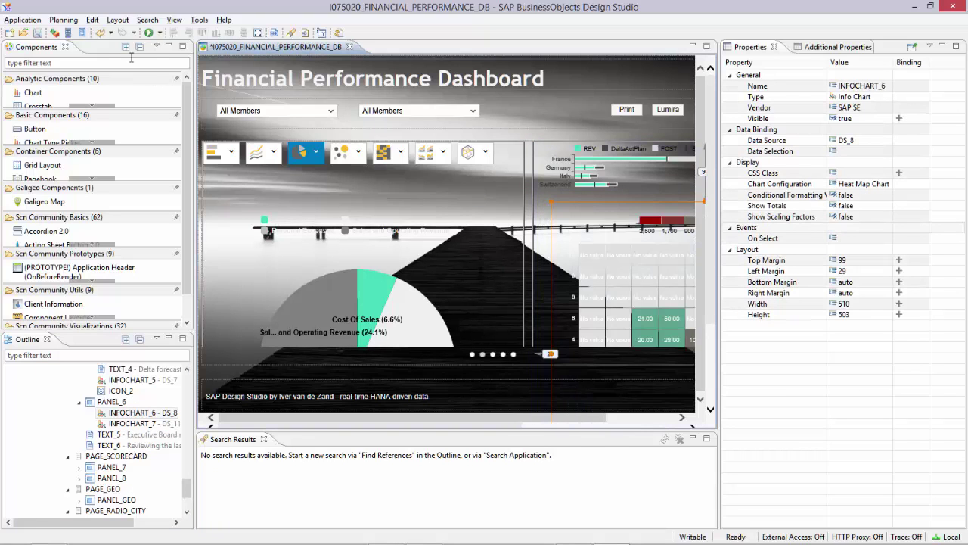
pyautogui.click(99, 33)
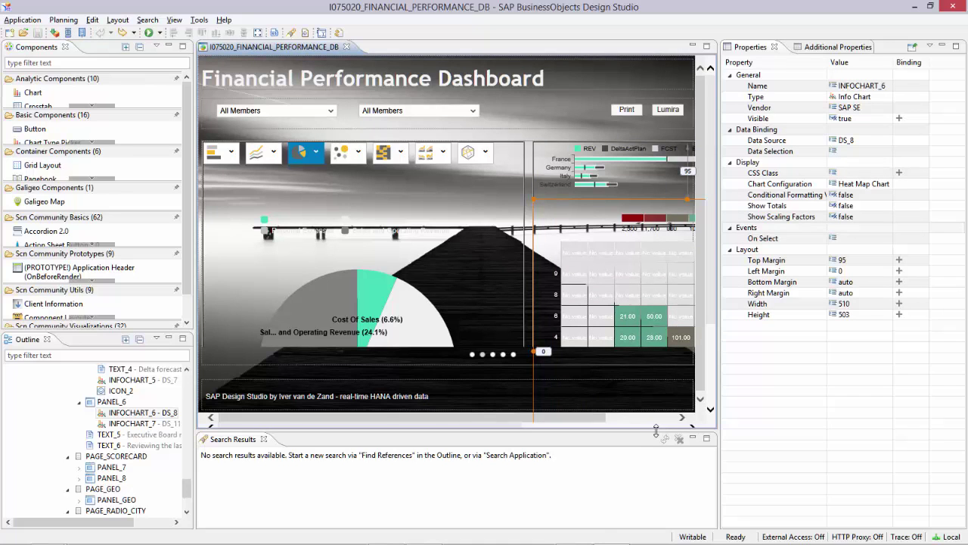
pyautogui.moveTo(656, 429); pyautogui.dragTo(662, 491)
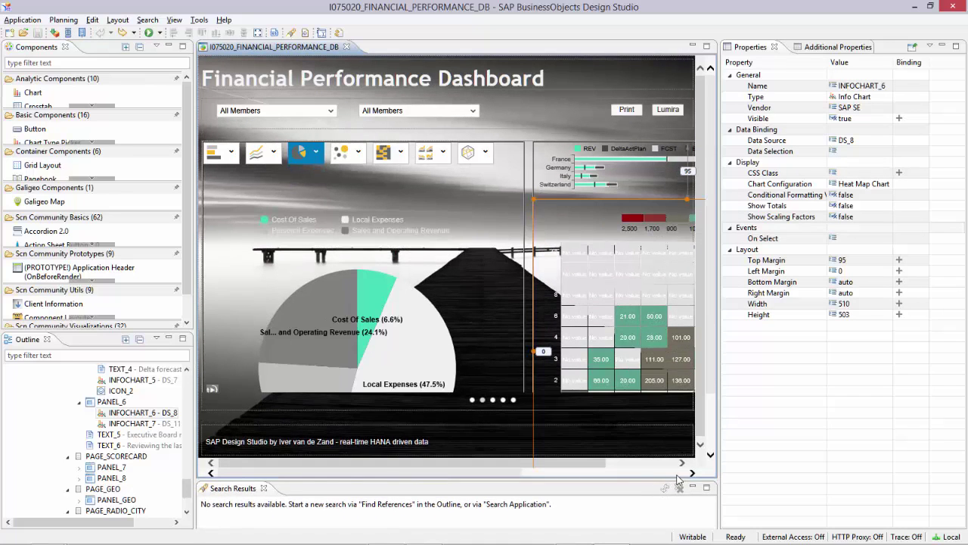
pyautogui.hscroll(3, 681, 478)
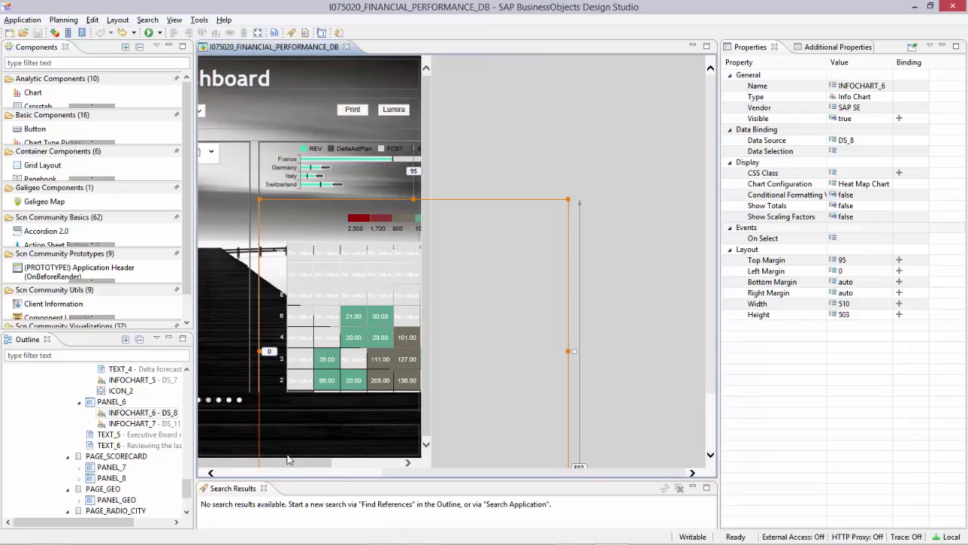
pyautogui.click(140, 446)
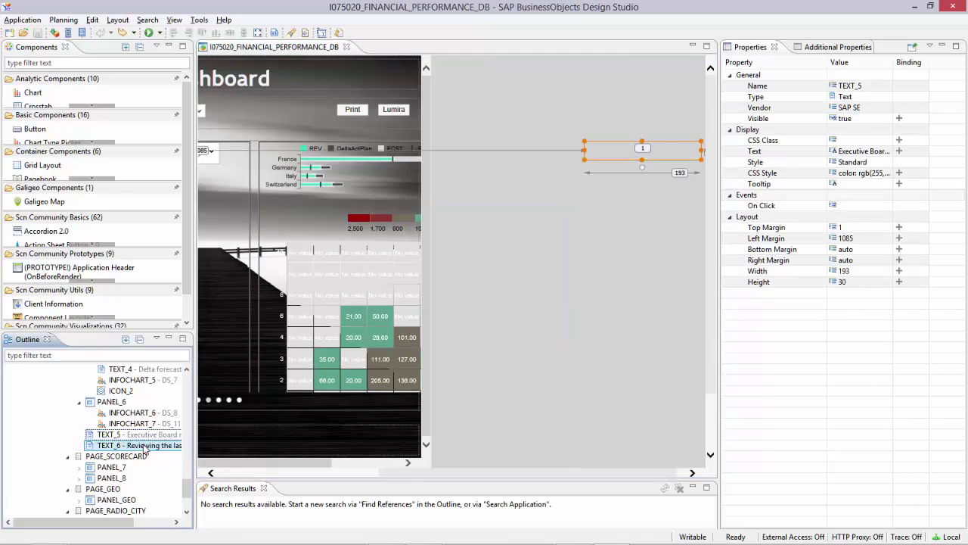
# Show PAGE_SCORECARD and open SCORECARD_1's COL_DELTAACTPLAN column in Additional Properties.
pyautogui.click(93, 457)
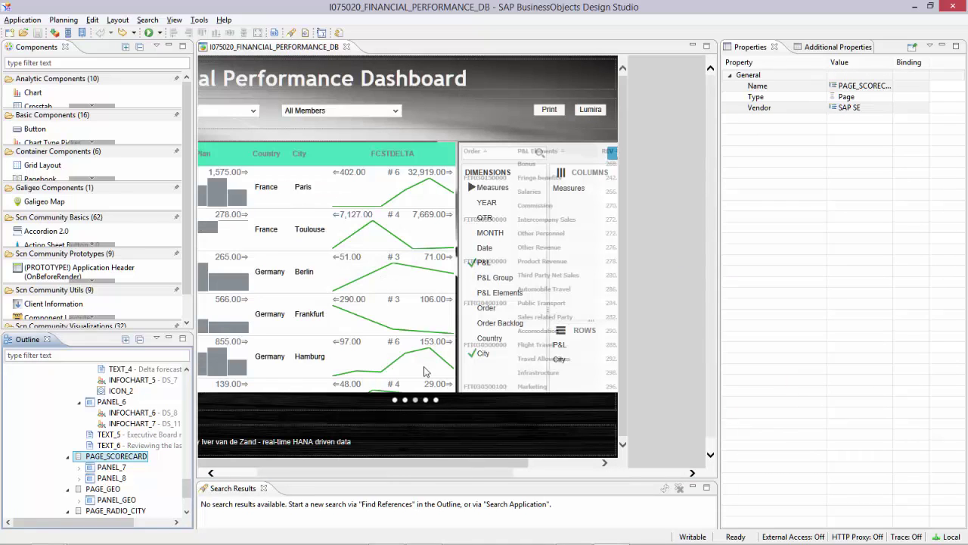
pyautogui.click(390, 319)
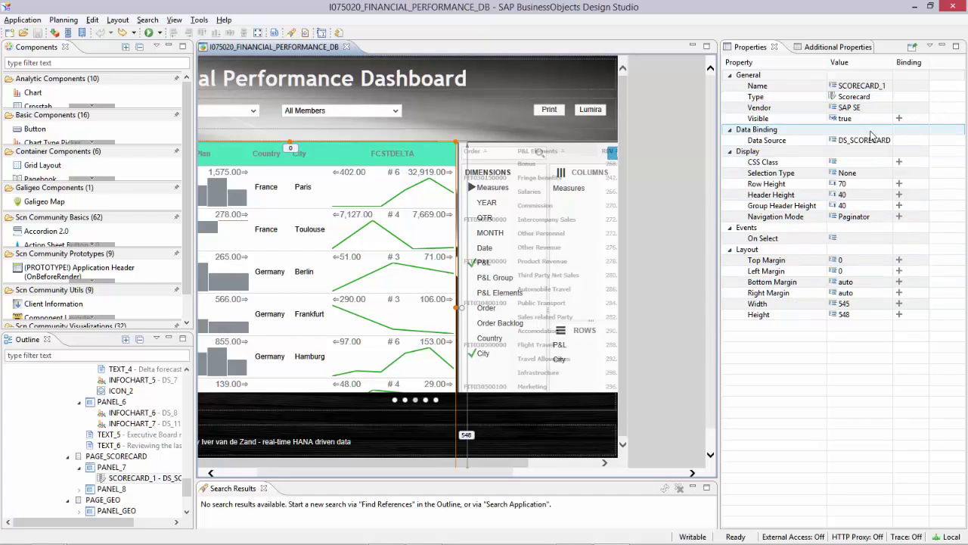
pyautogui.click(838, 47)
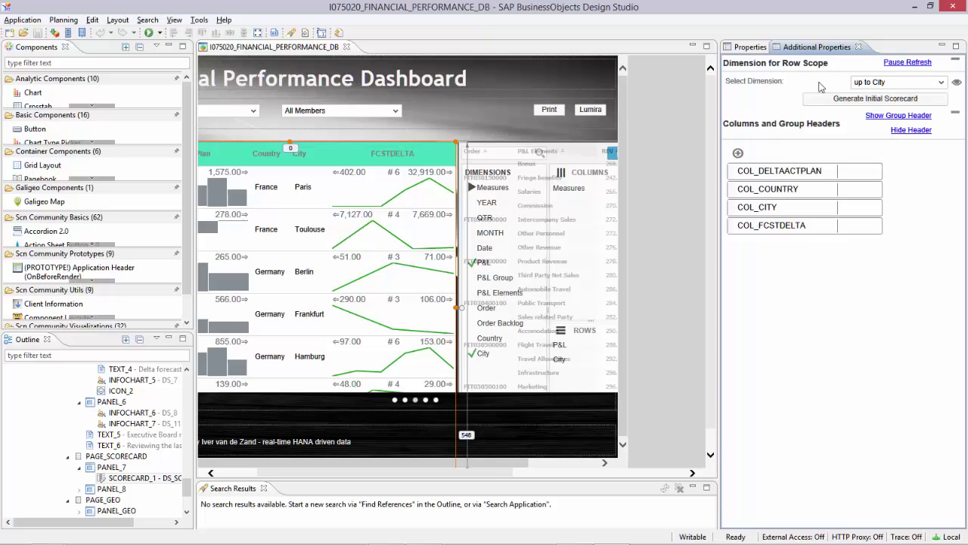
pyautogui.click(777, 175)
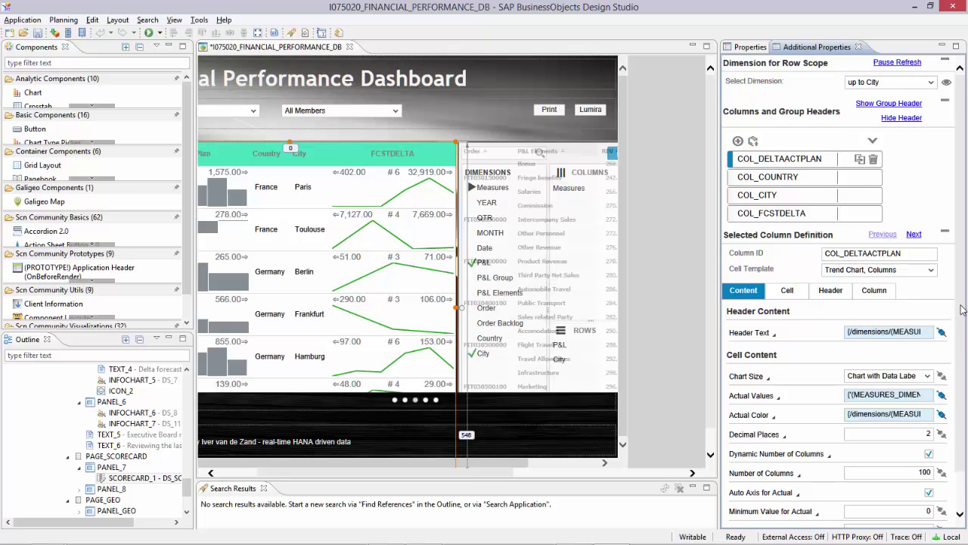
# Expand the Actual Values, Chart Size and Header Text bindings, then select NAVIGATIONPANEL_1 under PANEL_8.
pyautogui.scroll(-2, 962, 309)
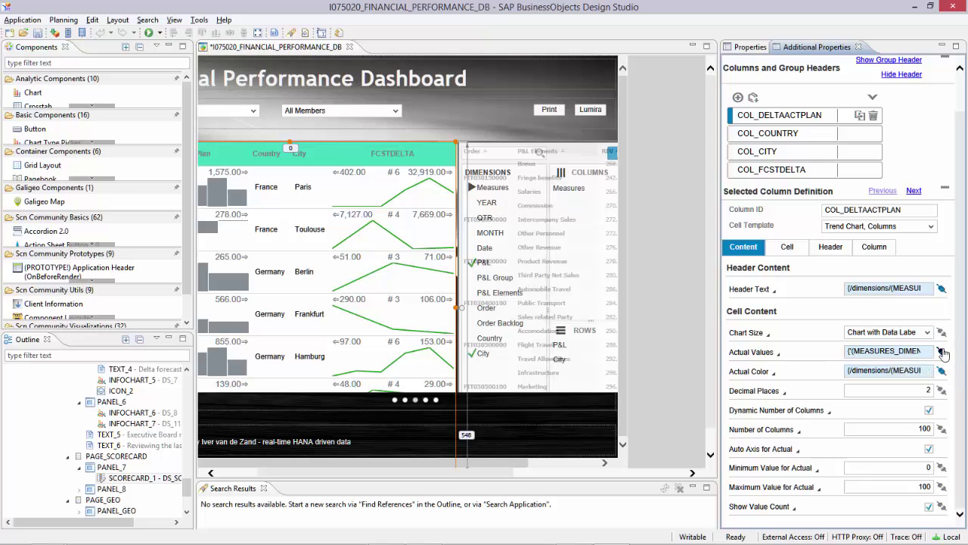
pyautogui.click(942, 351)
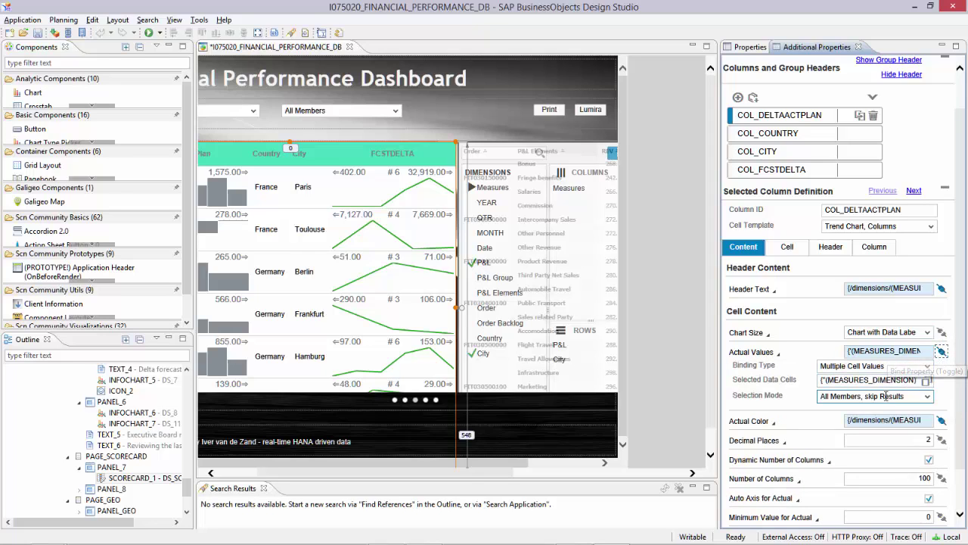
pyautogui.click(942, 333)
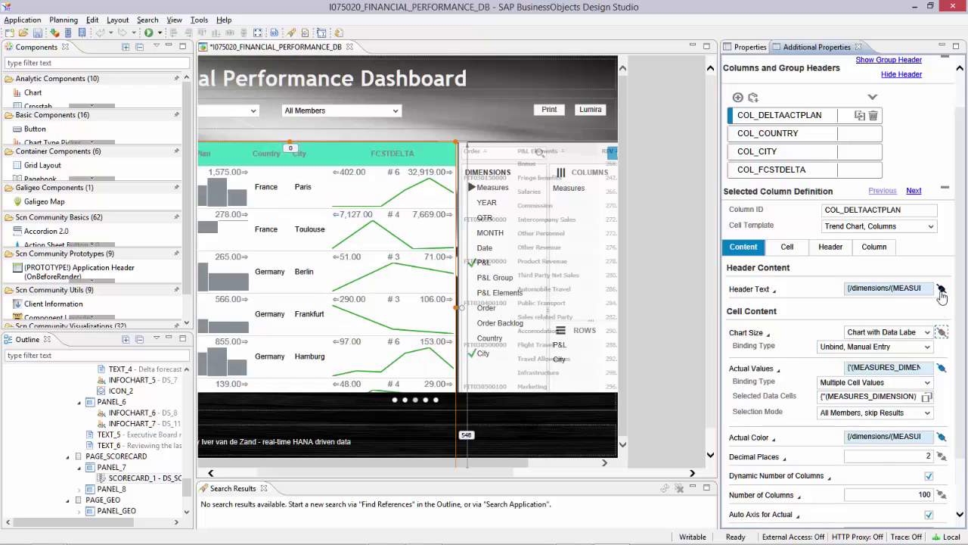
pyautogui.click(942, 288)
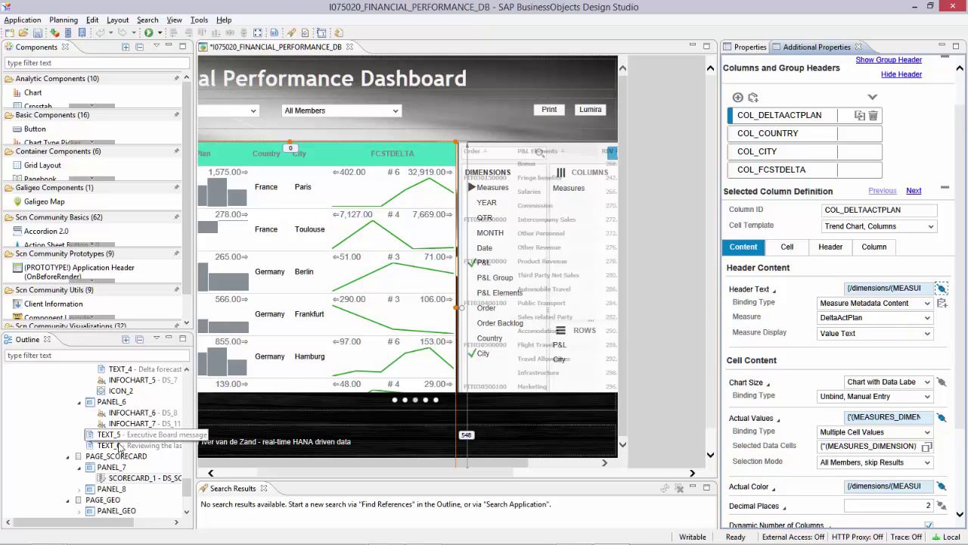
pyautogui.click(79, 488)
pyautogui.click(180, 467)
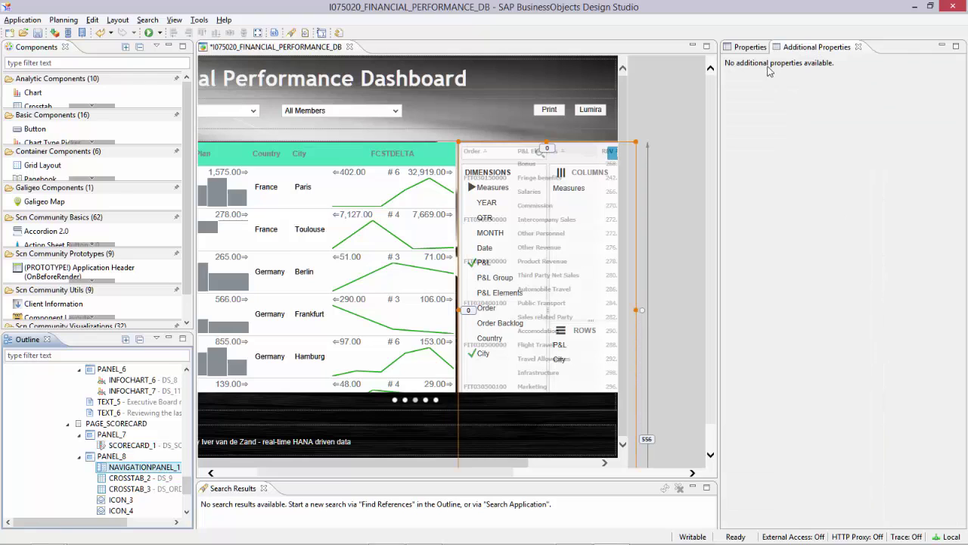
# Inspect standard properties of NAVIGATIONPANEL_1, CROSSTAB_2, CROSSTAB_3 and ICON_3 in turn.
pyautogui.click(751, 47)
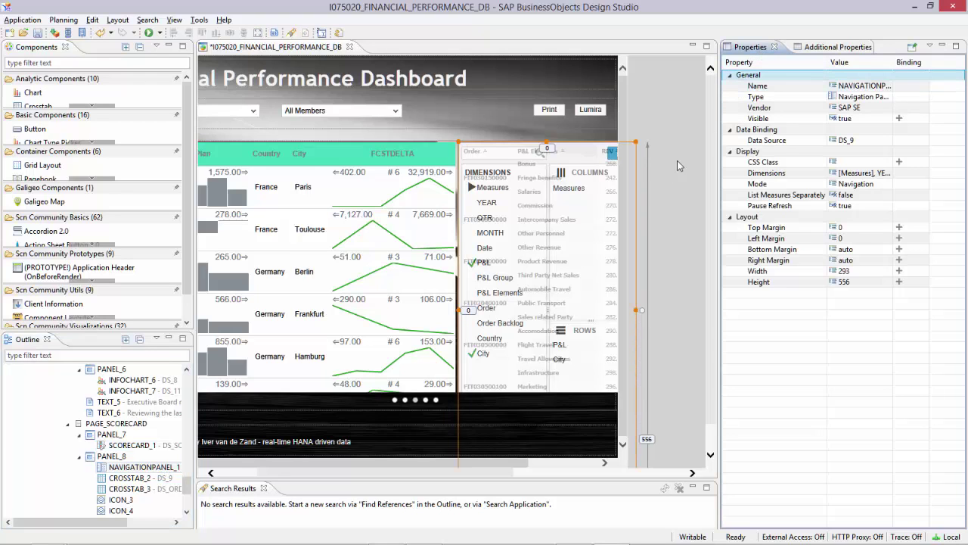
pyautogui.click(151, 481)
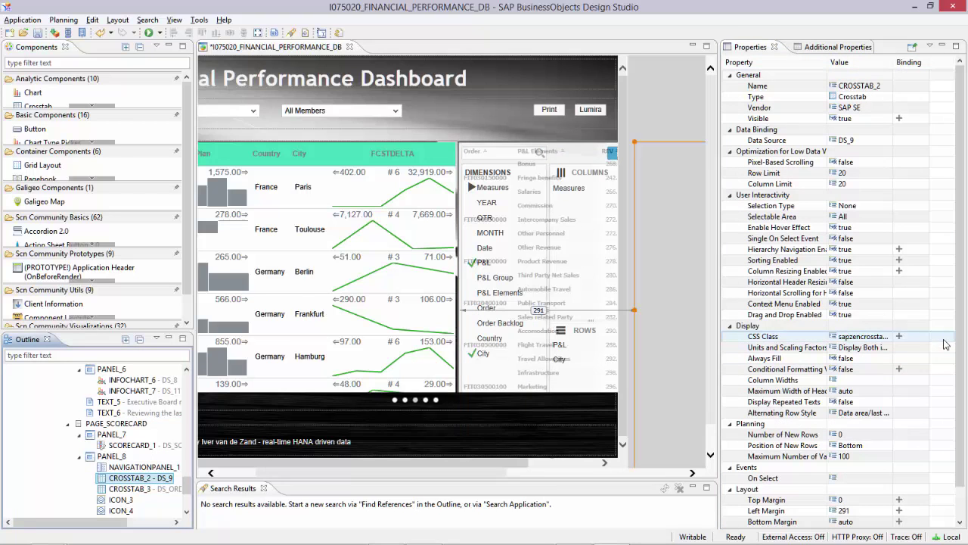
pyautogui.moveTo(964, 331); pyautogui.dragTo(961, 363)
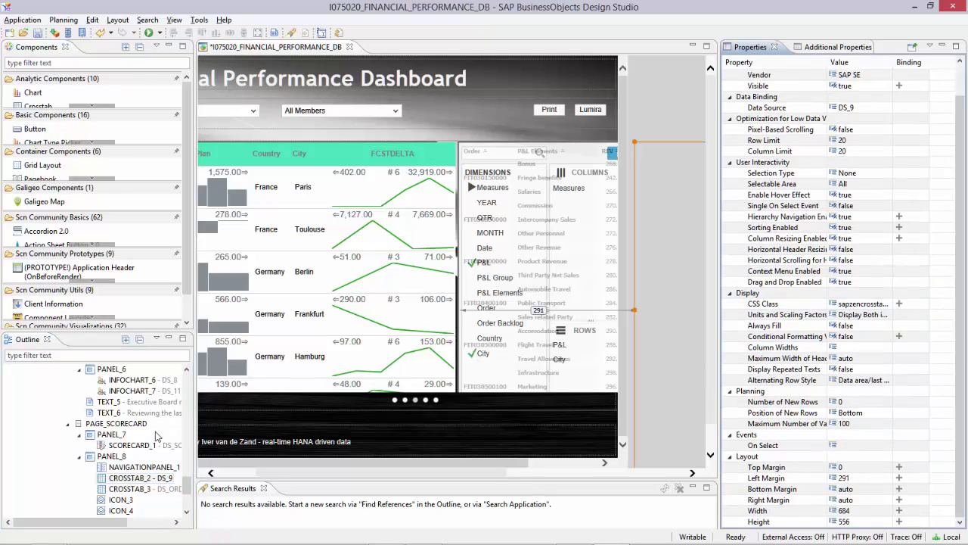
pyautogui.click(146, 489)
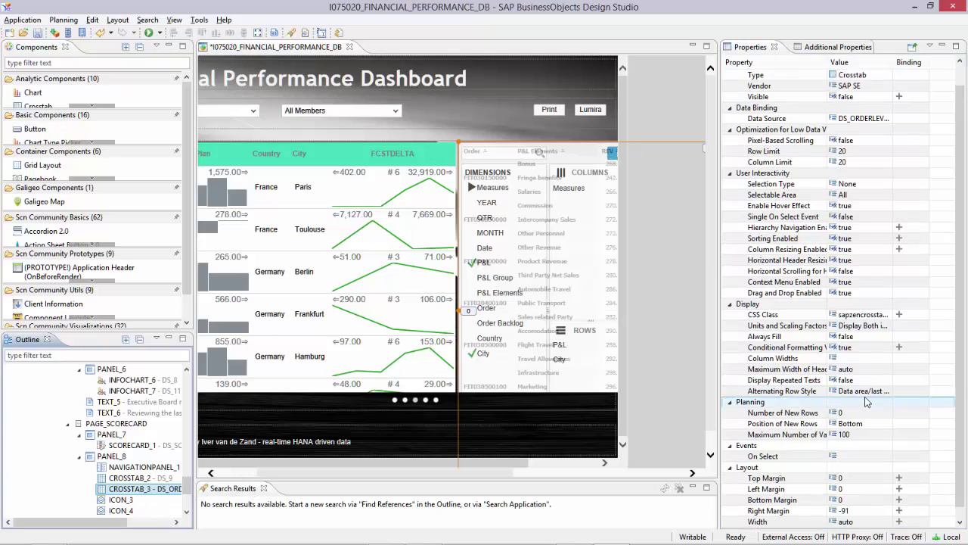
pyautogui.click(121, 500)
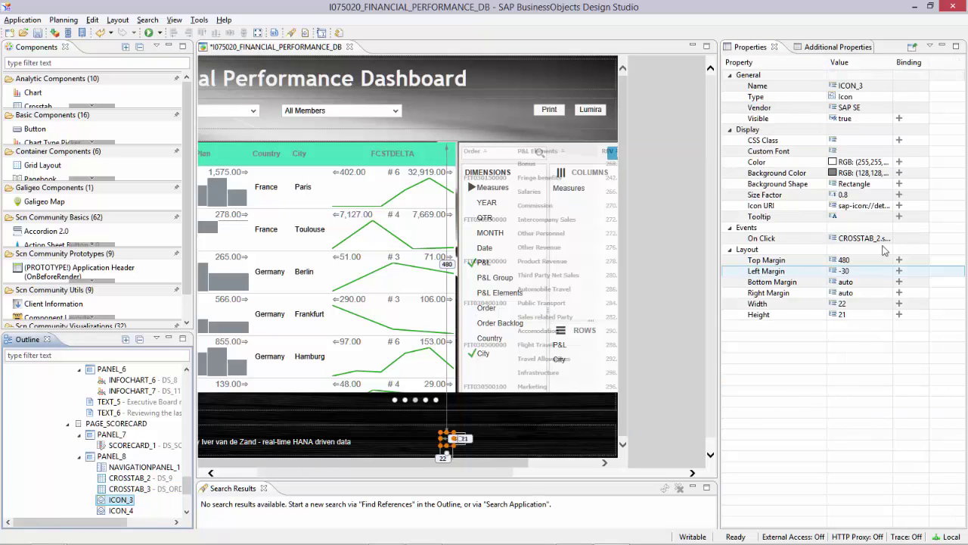
pyautogui.click(881, 239)
pyautogui.click(885, 237)
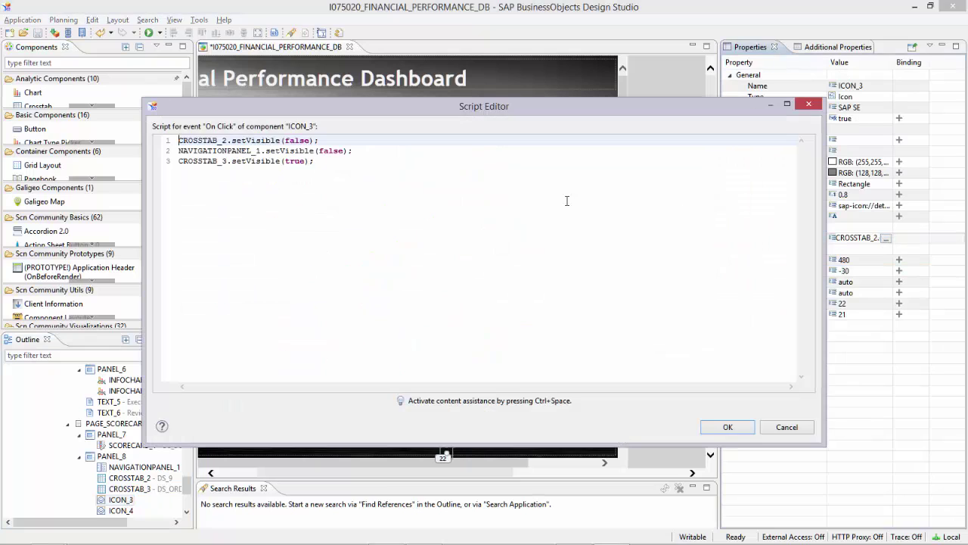
pyautogui.moveTo(315, 161); pyautogui.dragTo(173, 137)
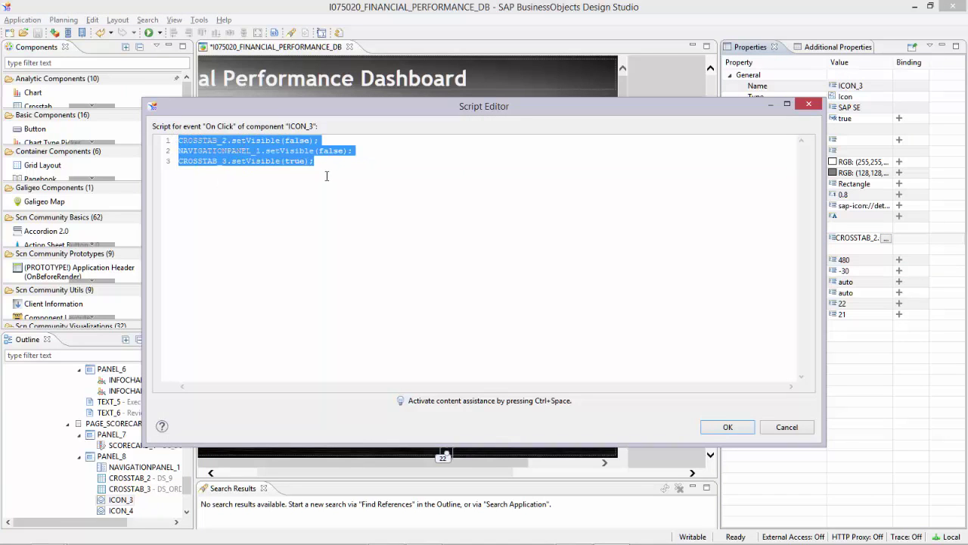
pyautogui.click(787, 427)
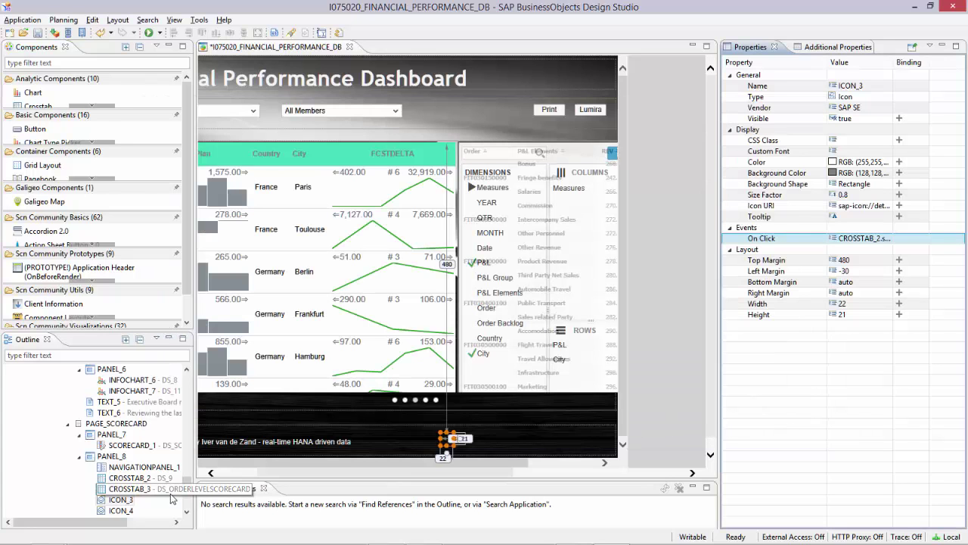
pyautogui.moveTo(189, 485); pyautogui.dragTo(189, 499)
# On PAGE_RADIO_CITY, expand RADIOBUTTONGROUP_1's Items binding to show its source and target.
pyautogui.click(114, 456)
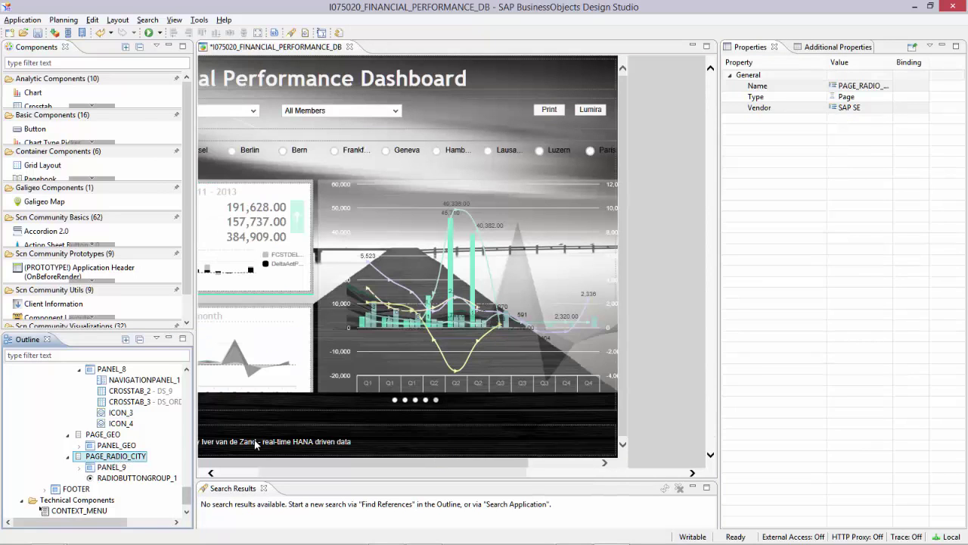
pyautogui.moveTo(299, 472); pyautogui.dragTo(261, 475)
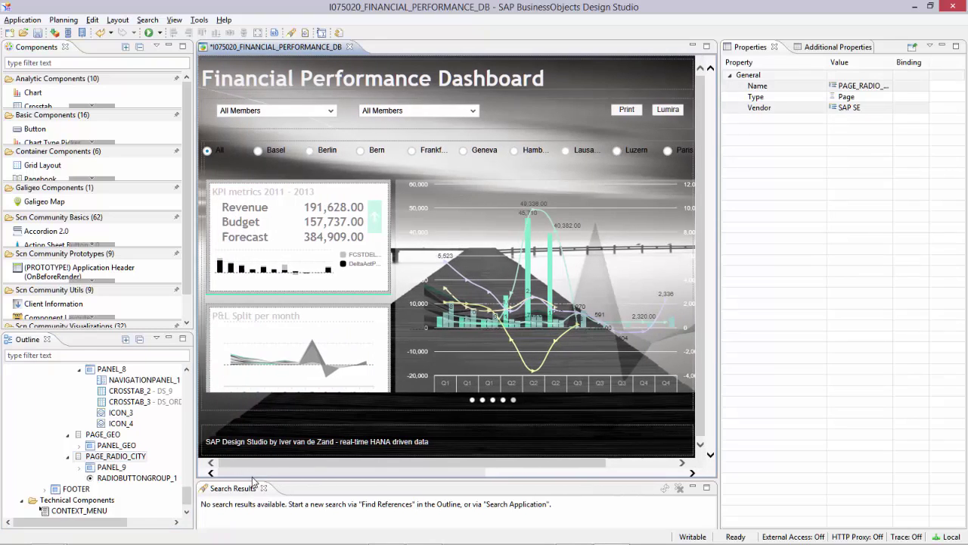
pyautogui.click(364, 152)
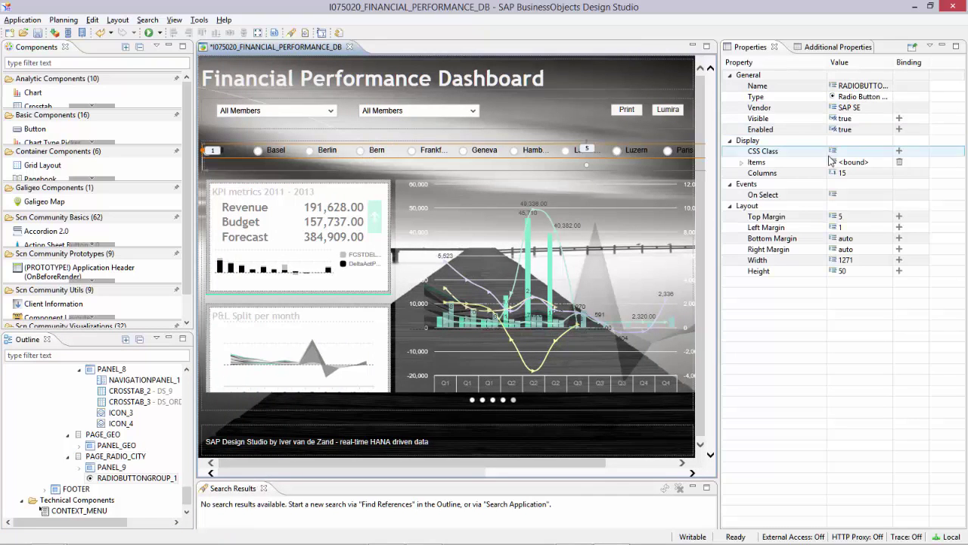
pyautogui.click(762, 164)
pyautogui.click(742, 163)
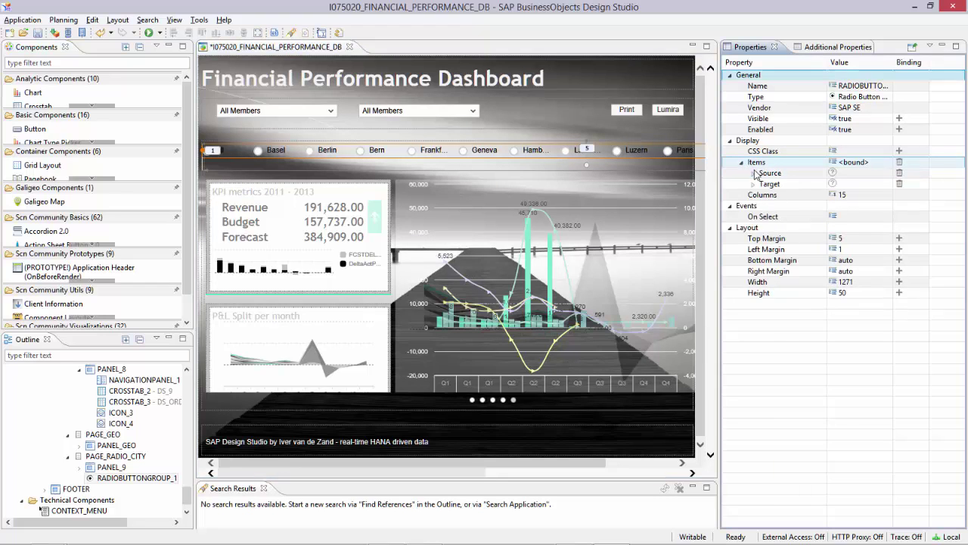
pyautogui.click(754, 174)
pyautogui.click(754, 260)
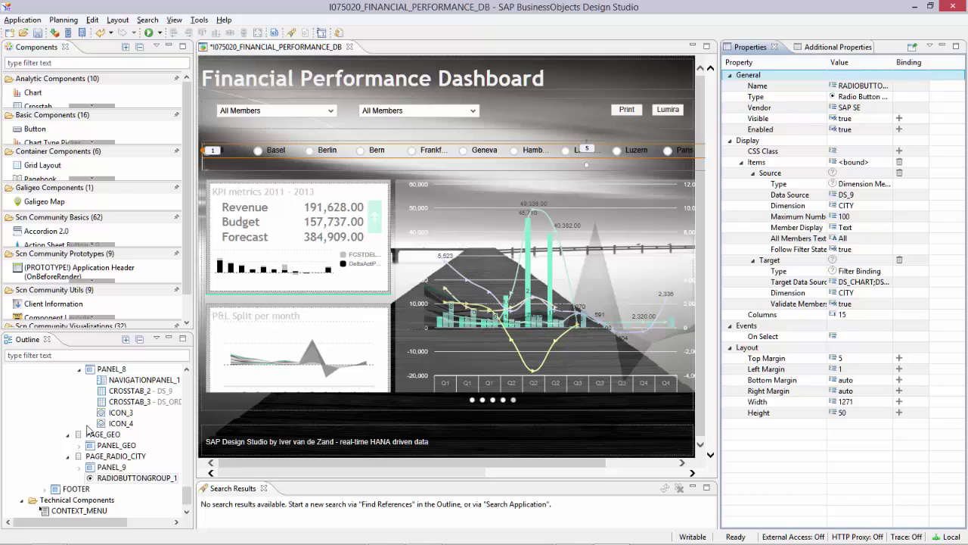
# Expand PANEL_9 and PANEL_10 in the Outline to reveal PANEL_11.
pyautogui.click(83, 472)
pyautogui.click(81, 469)
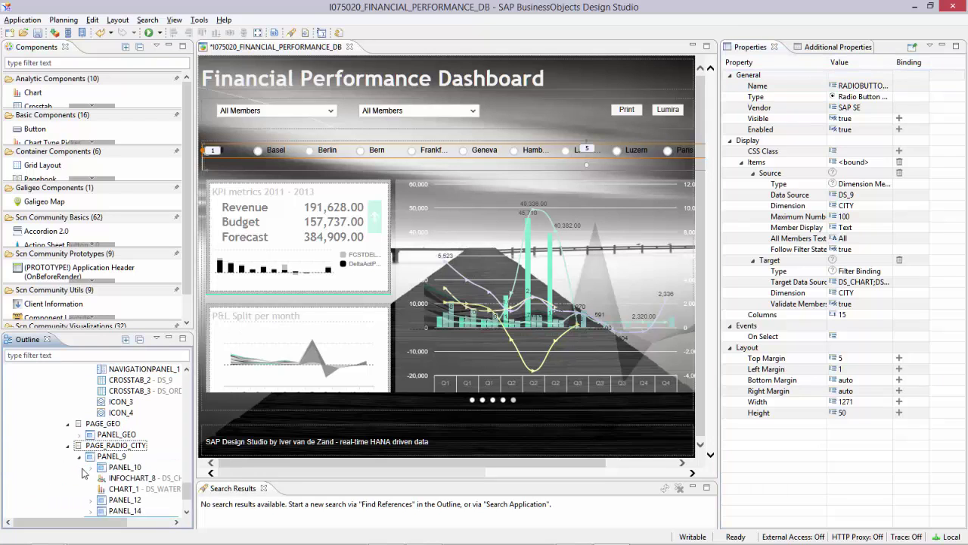
pyautogui.scroll(-2, 171, 455)
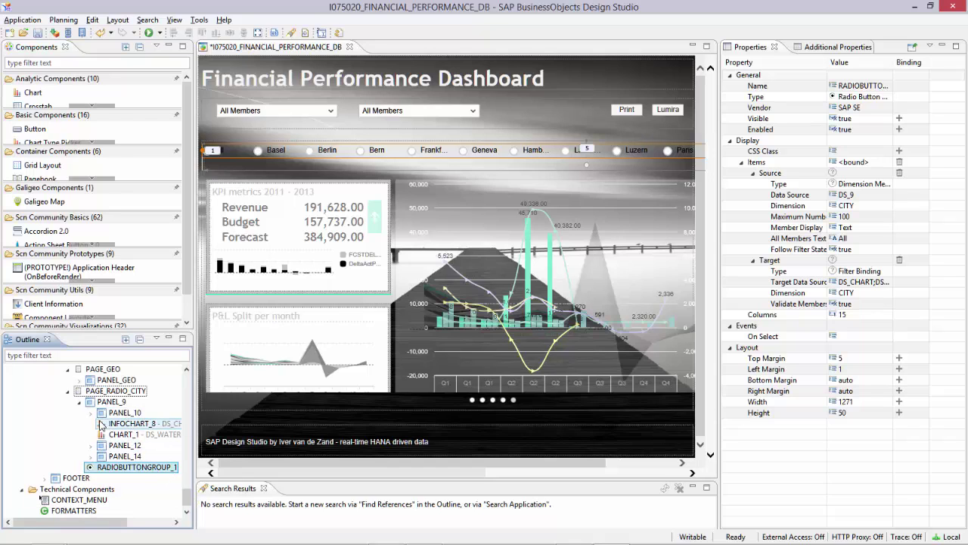
pyautogui.click(91, 414)
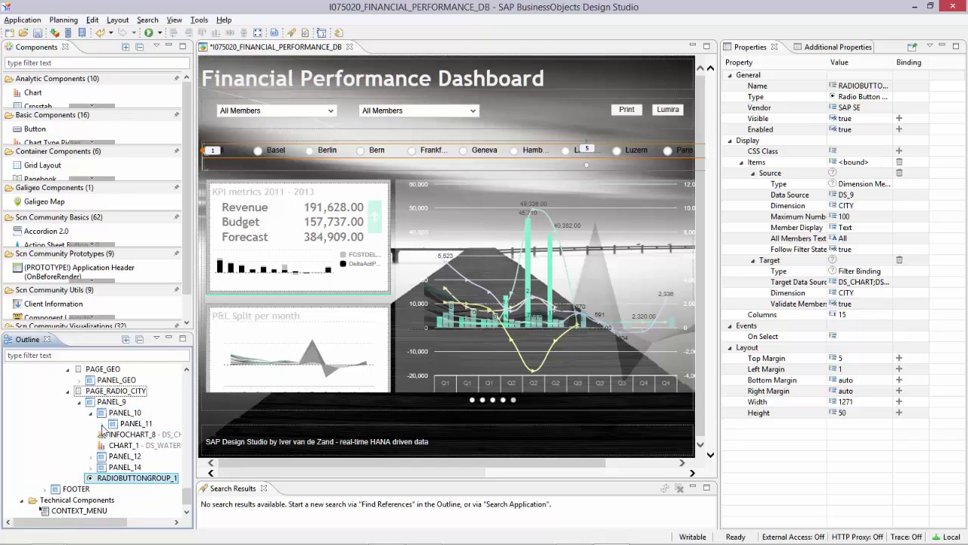
# Expand PANEL_11 and inspect TEXT_7, INFOCHART_9, then ICON_GREEN and ICON_RED together.
pyautogui.click(103, 424)
pyautogui.click(141, 412)
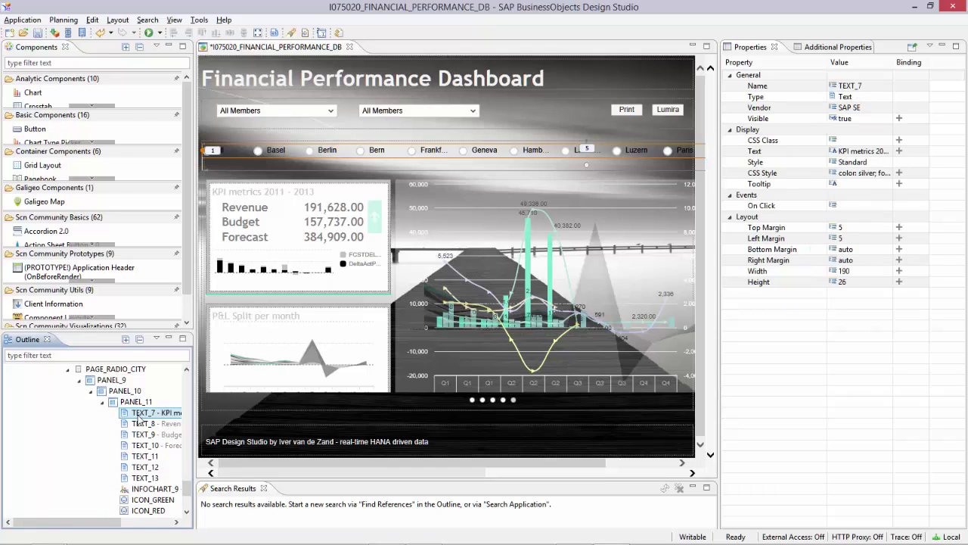
pyautogui.click(152, 490)
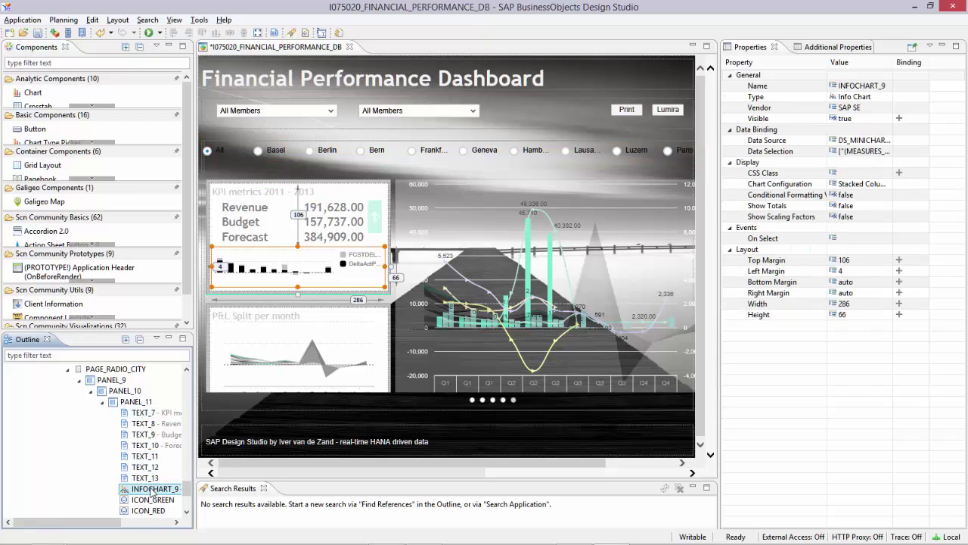
pyautogui.click(152, 499)
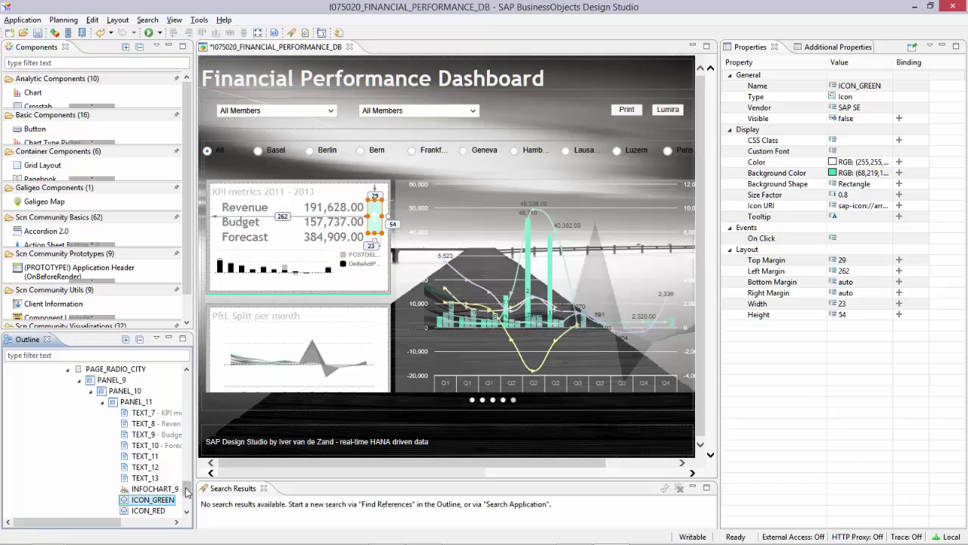
pyautogui.scroll(-1, 187, 493)
pyautogui.click(158, 490)
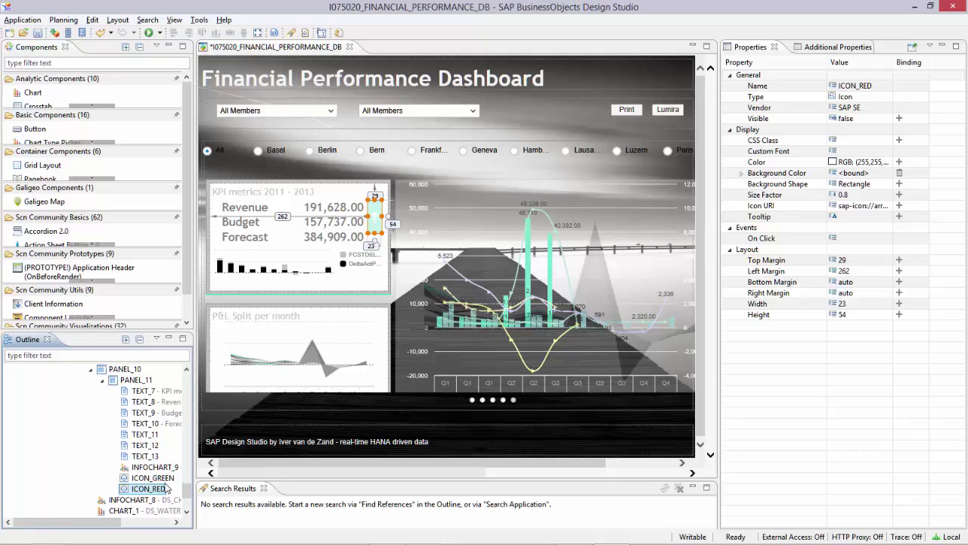
pyautogui.keyDown('ctrl'); pyautogui.click(167, 478); pyautogui.keyUp('ctrl')
# Expand PANEL_12 and PANEL_13, then select the 'tap to zoom' text TEXT_15.
pyautogui.scroll(-2, 190, 491)
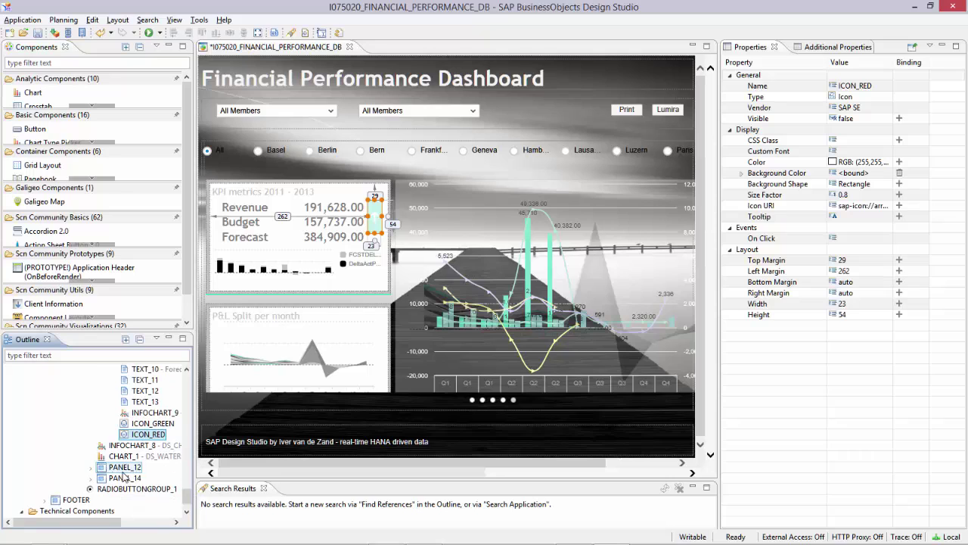
pyautogui.click(91, 467)
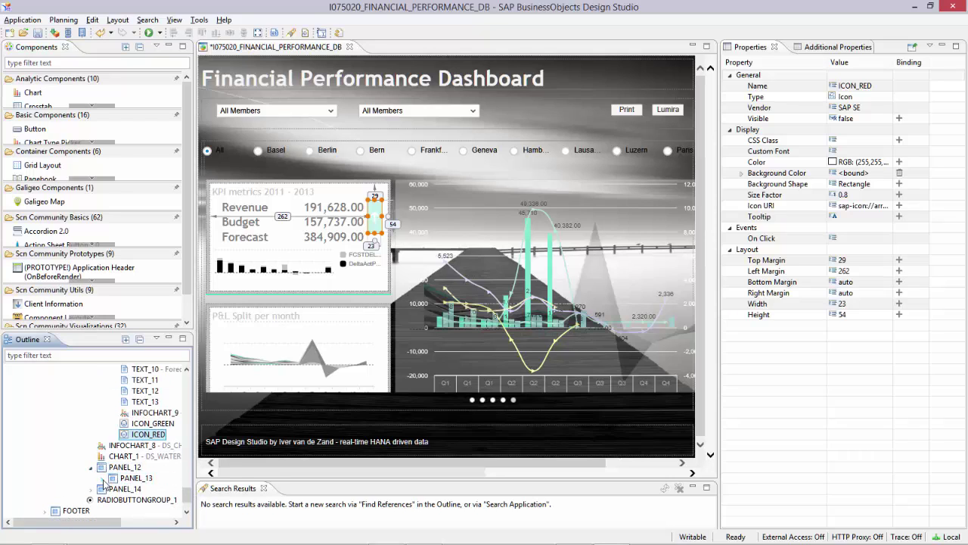
pyautogui.click(102, 478)
pyautogui.scroll(-3, 188, 493)
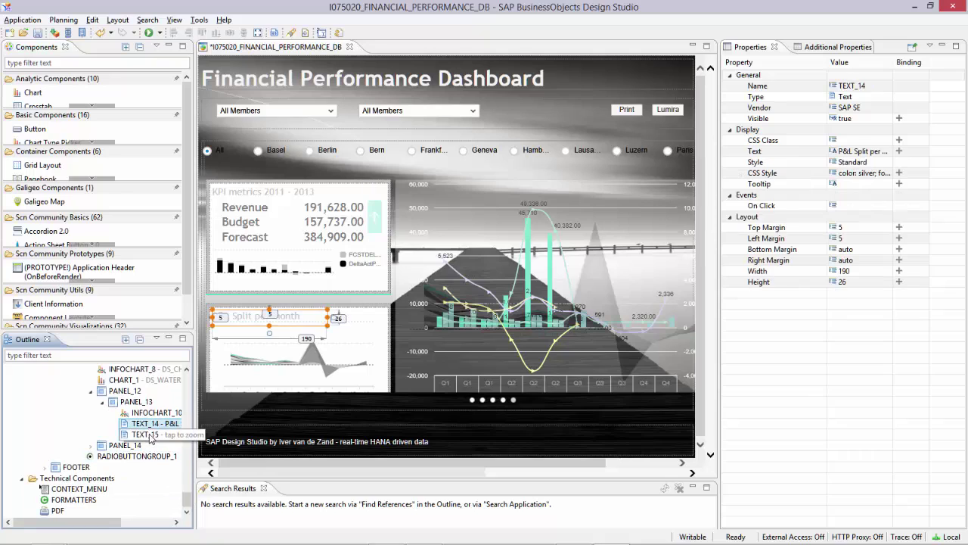
pyautogui.click(151, 435)
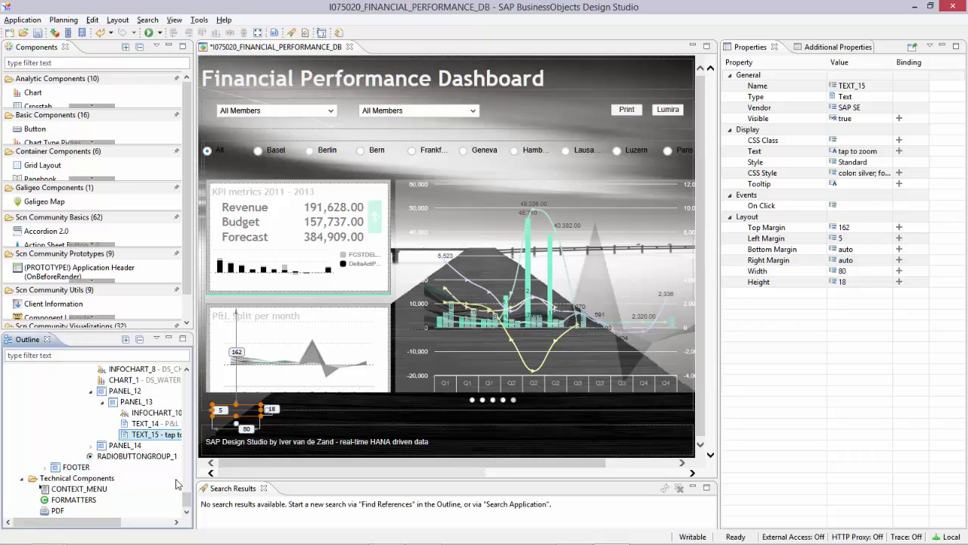
pyautogui.moveTo(191, 486); pyautogui.dragTo(200, 378)
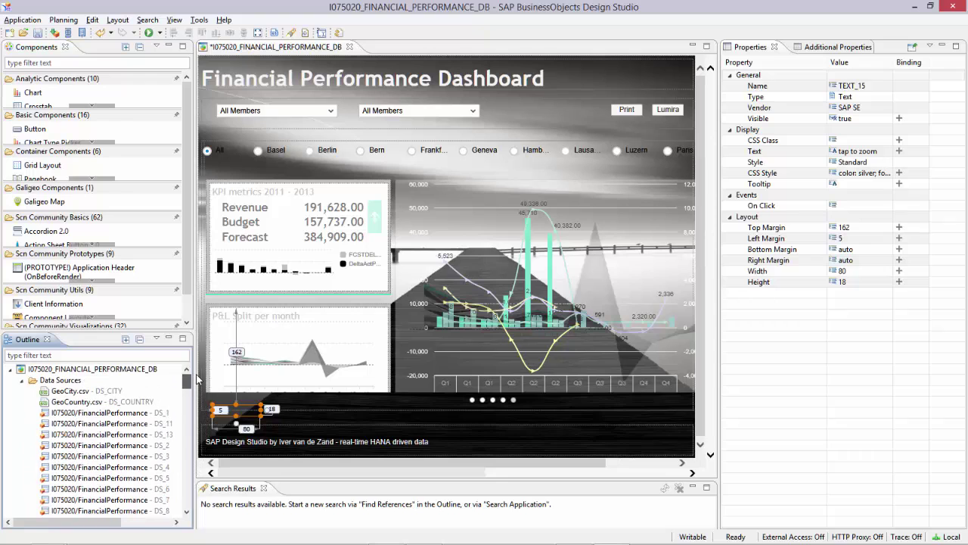
# Bring the running dashboard forward in Internet Explorer and go to its fifth page.
pyautogui.moveTo(199, 540)
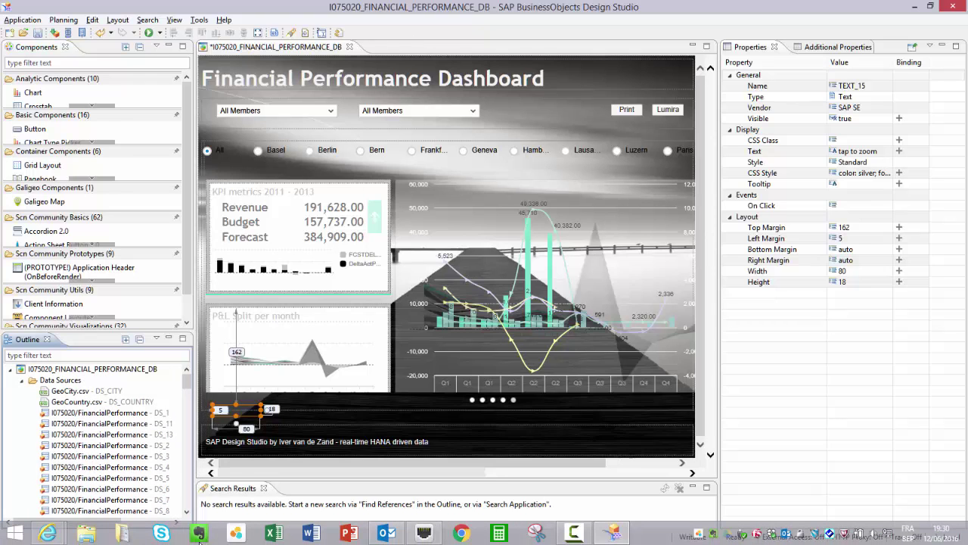
pyautogui.moveTo(47, 533)
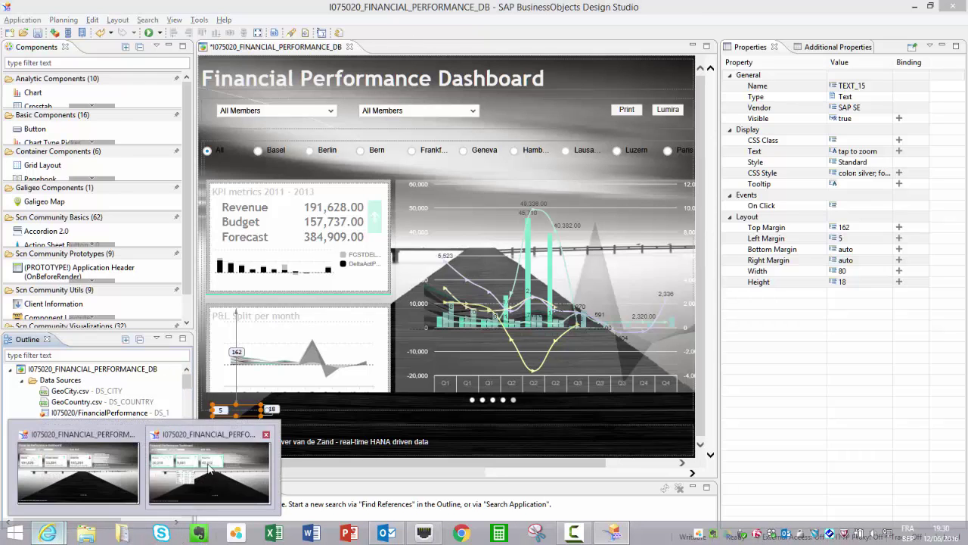
pyautogui.click(235, 473)
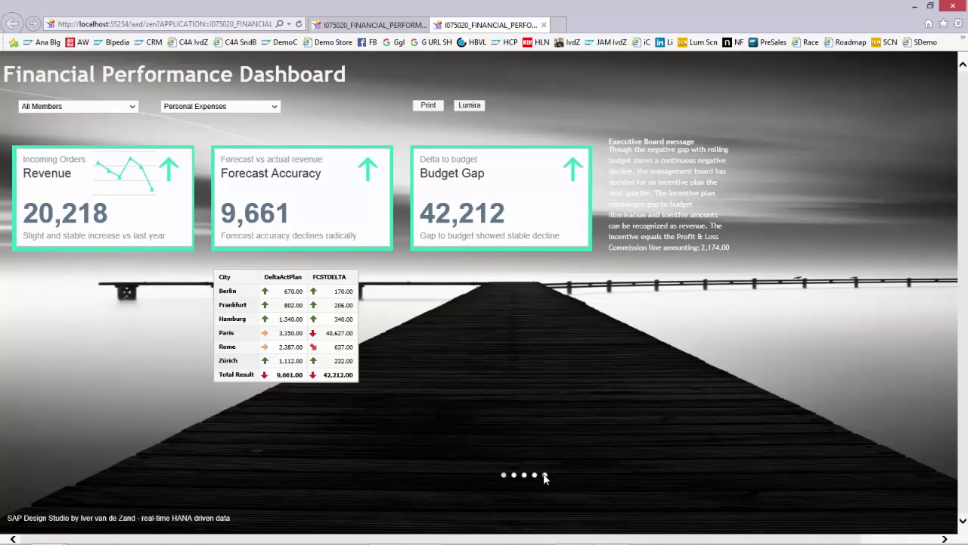
pyautogui.click(544, 475)
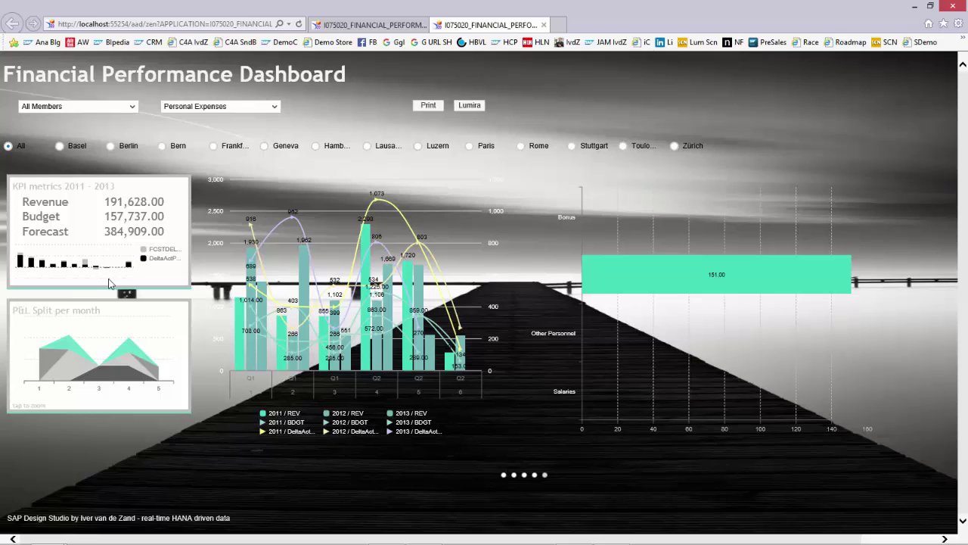
# Zoom into the P&L Split per month chart, close it, and filter to Zürich.
pyautogui.click(111, 337)
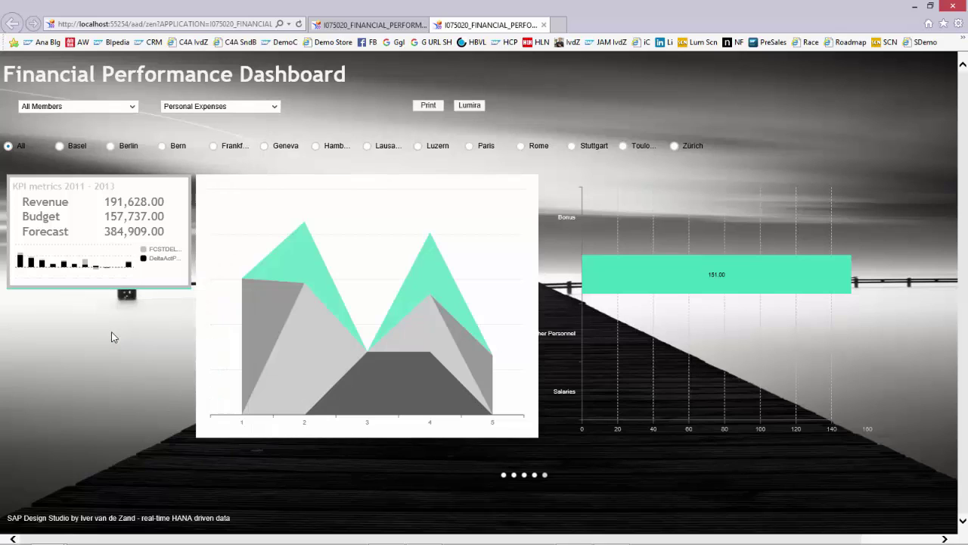
pyautogui.click(231, 327)
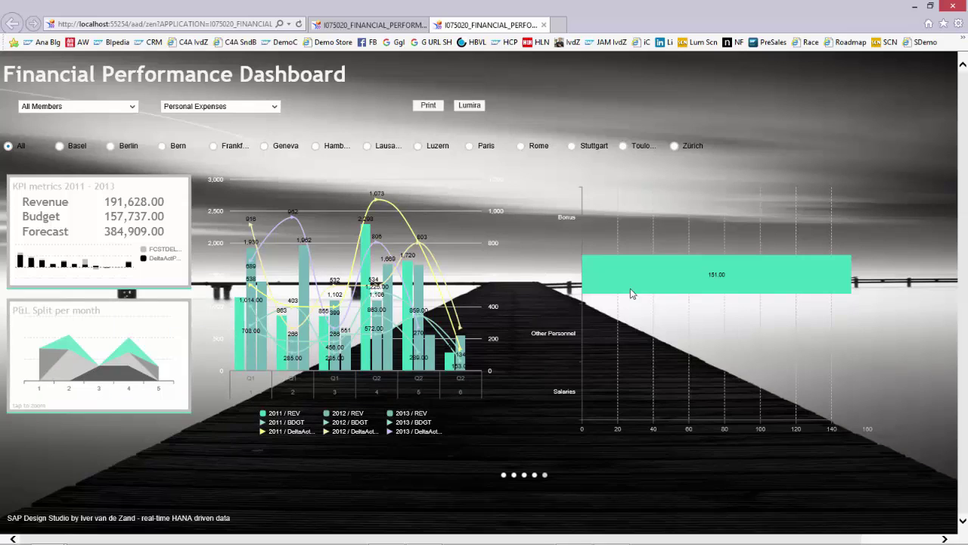
pyautogui.moveTo(640, 266)
pyautogui.click(674, 146)
# Set the P&L element groups to All Members and filter to Lausanne.
pyautogui.click(274, 108)
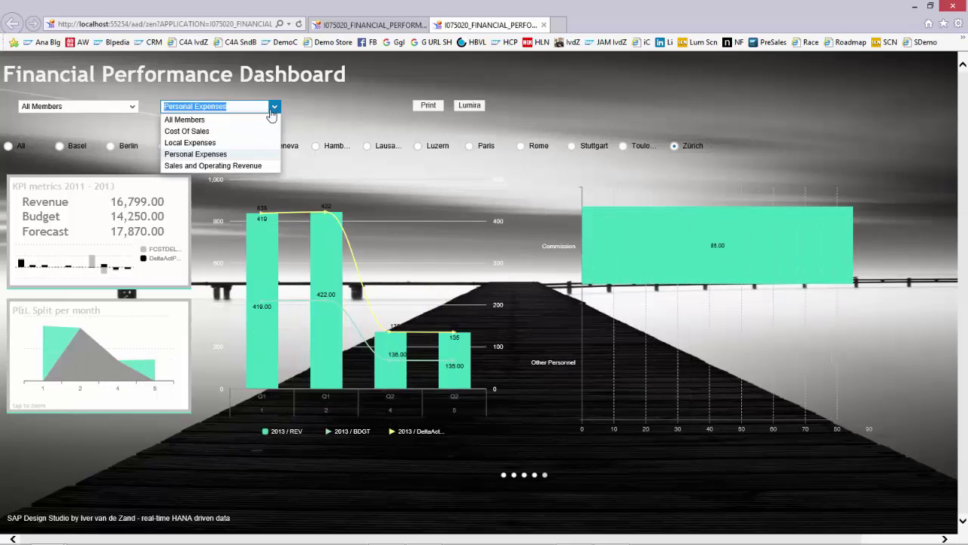
pyautogui.click(265, 117)
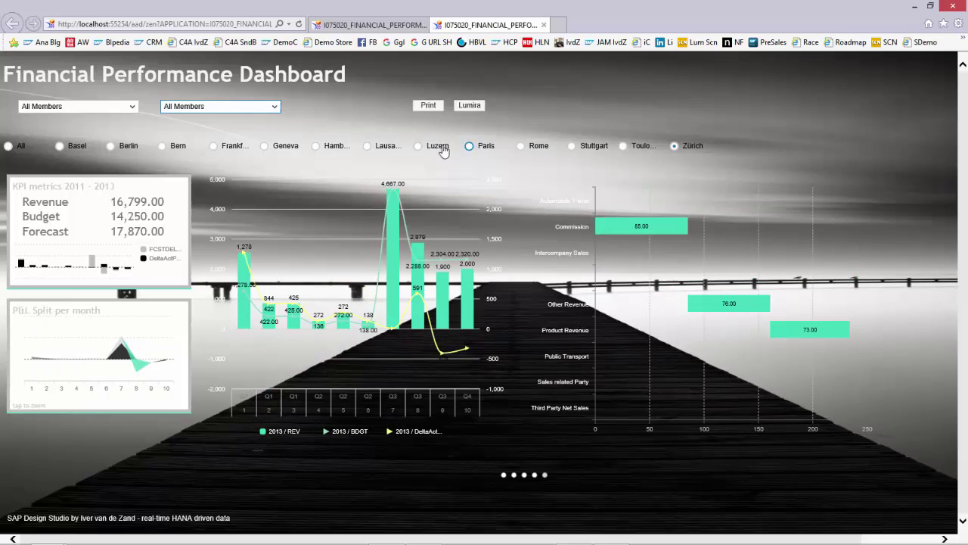
pyautogui.click(368, 146)
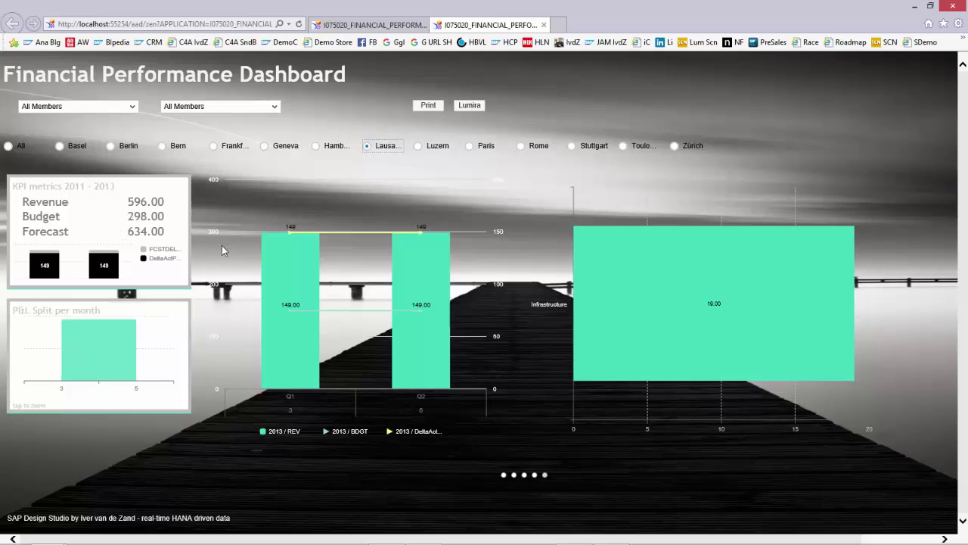
# Filter to Frankfurt, then Bern, and read the Bern P&L bar values.
pyautogui.click(214, 146)
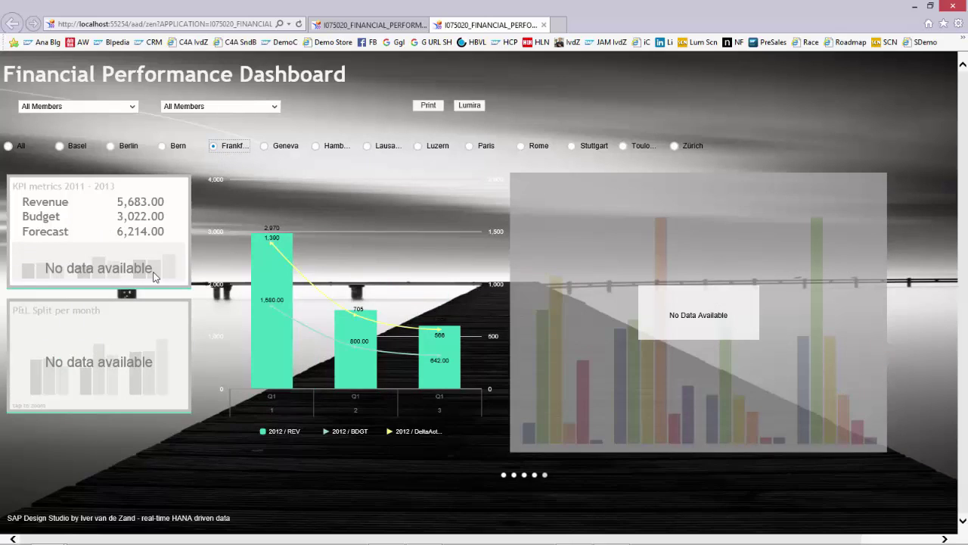
pyautogui.click(163, 146)
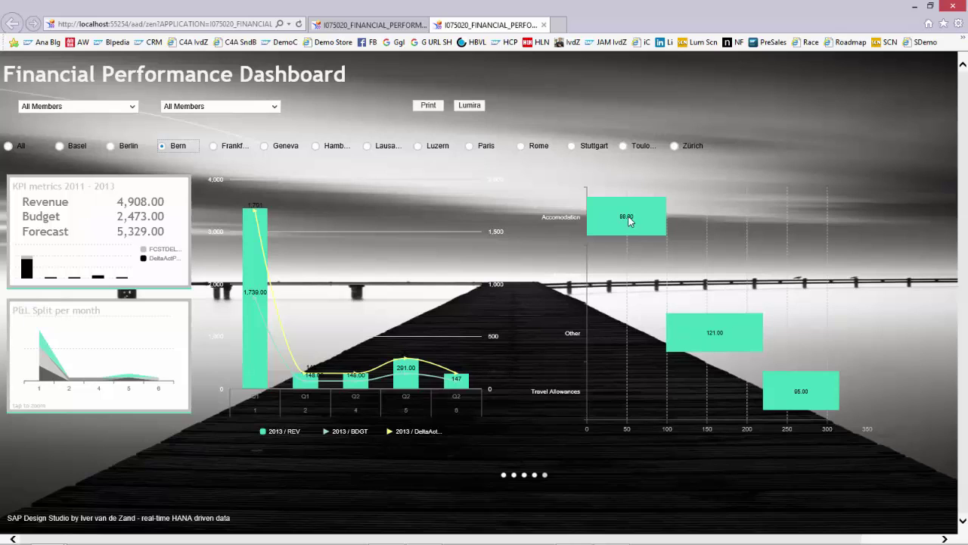
pyautogui.moveTo(808, 390)
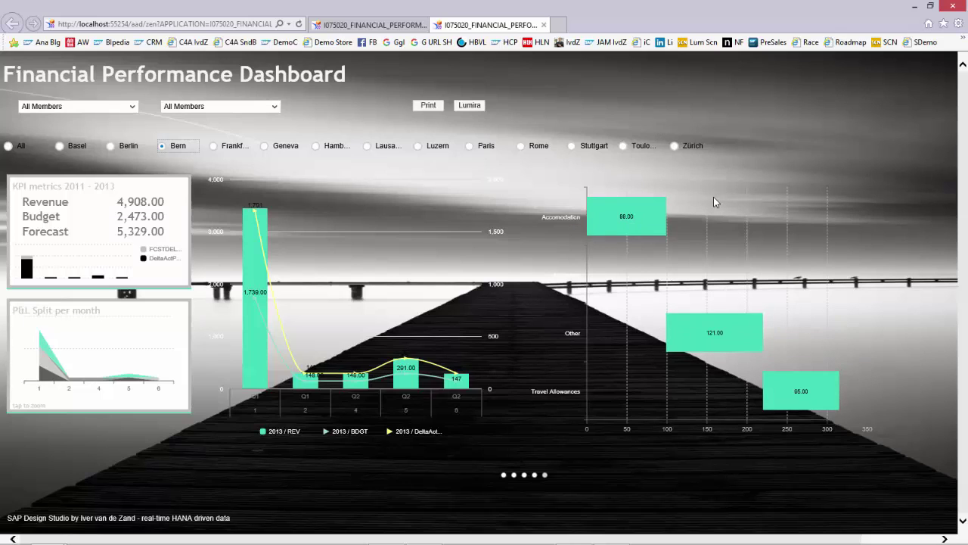